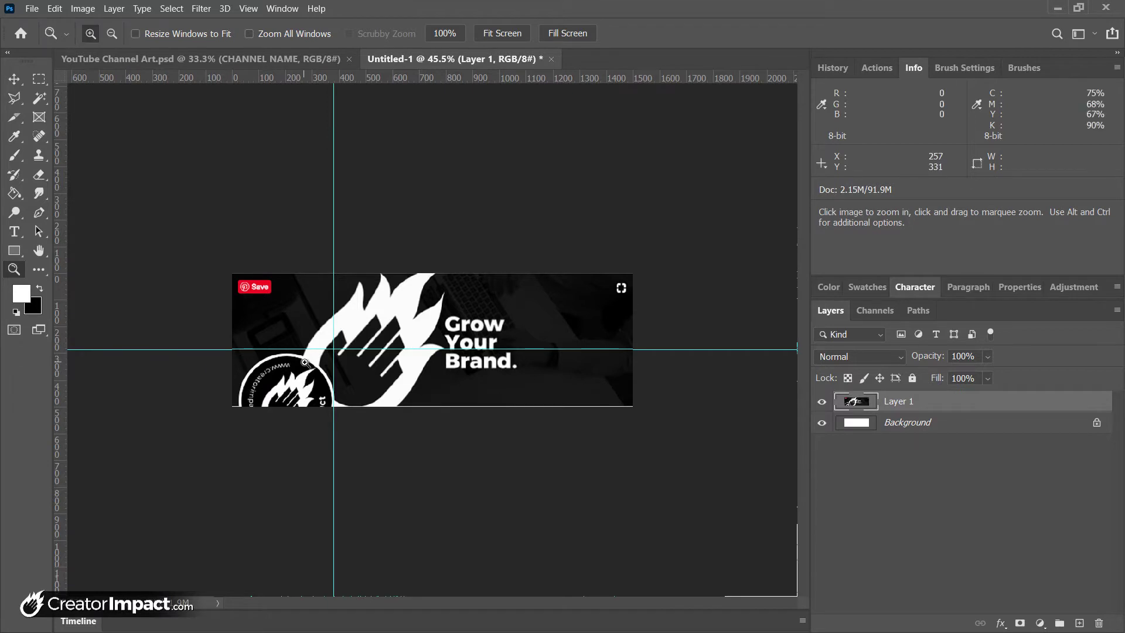
# Step: Hide Layer 1's banner artwork and fill the Background layer with solid black
pyautogui.click(304, 363)
pyautogui.click(339, 373)
pyautogui.click(342, 372)
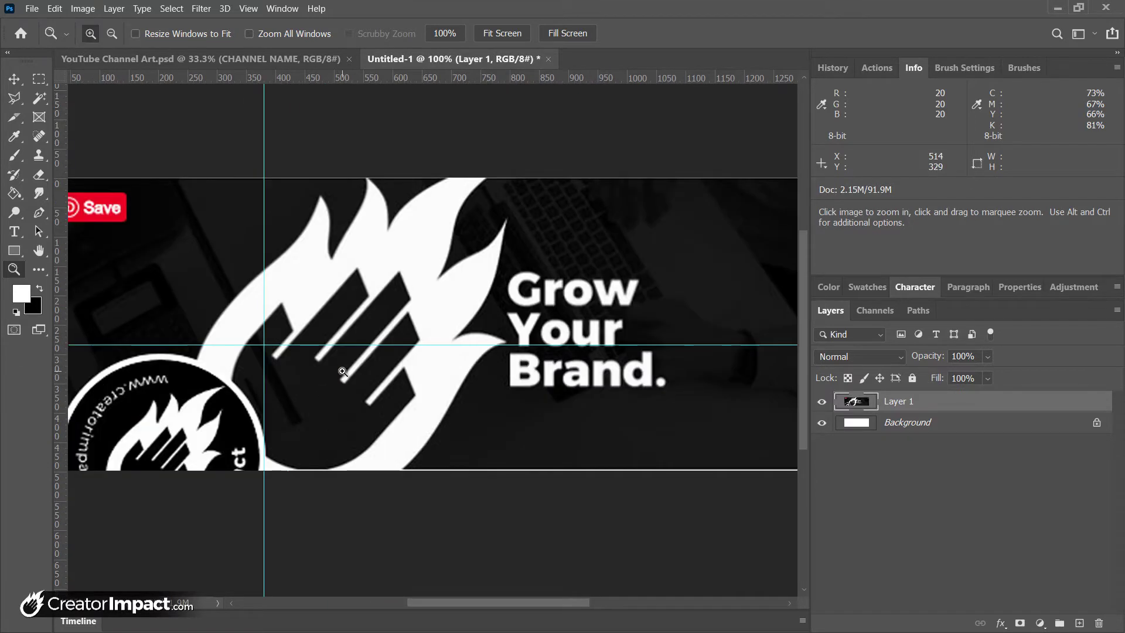
pyautogui.keyDown('alt'); pyautogui.click(334, 363); pyautogui.keyUp('alt')
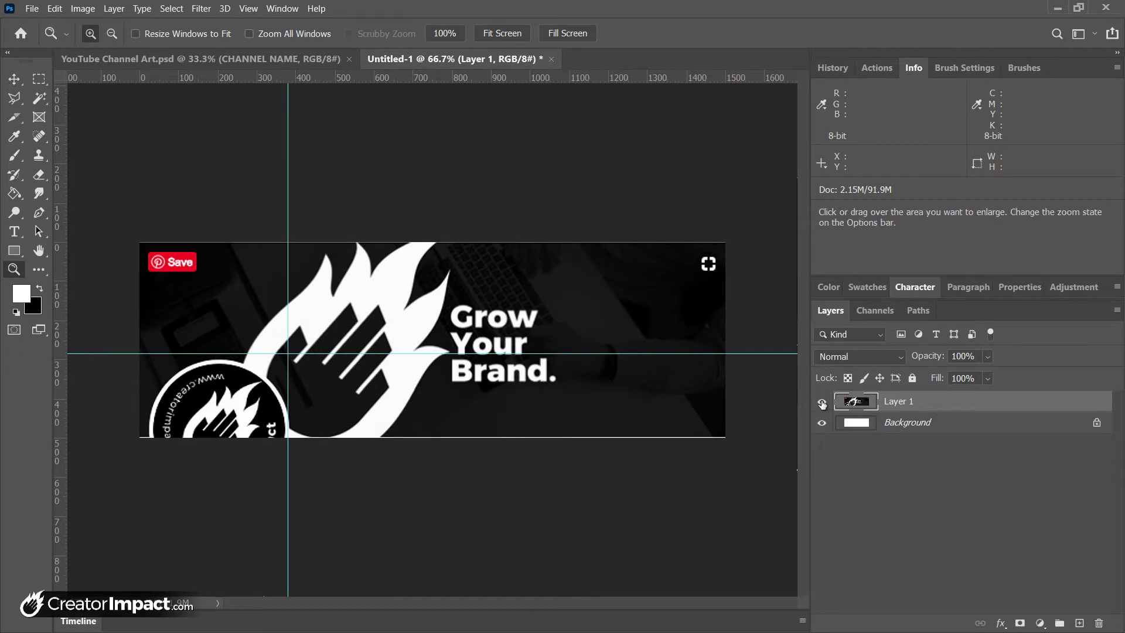
pyautogui.click(822, 401)
pyautogui.click(849, 424)
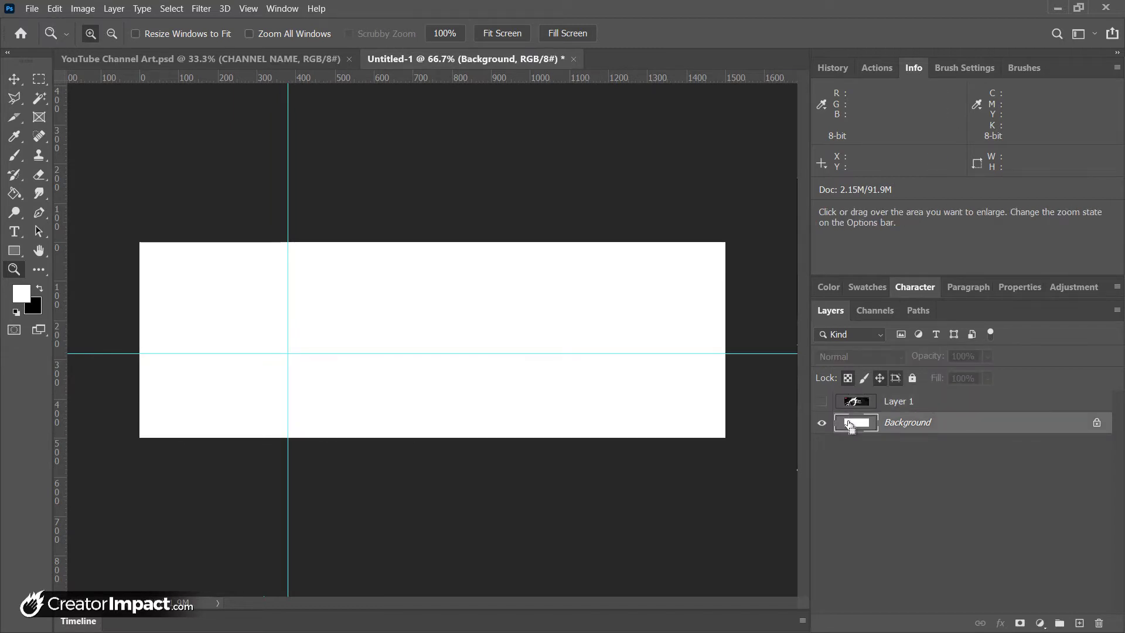
pyautogui.hotkey('ctrl', 'BackSpace')
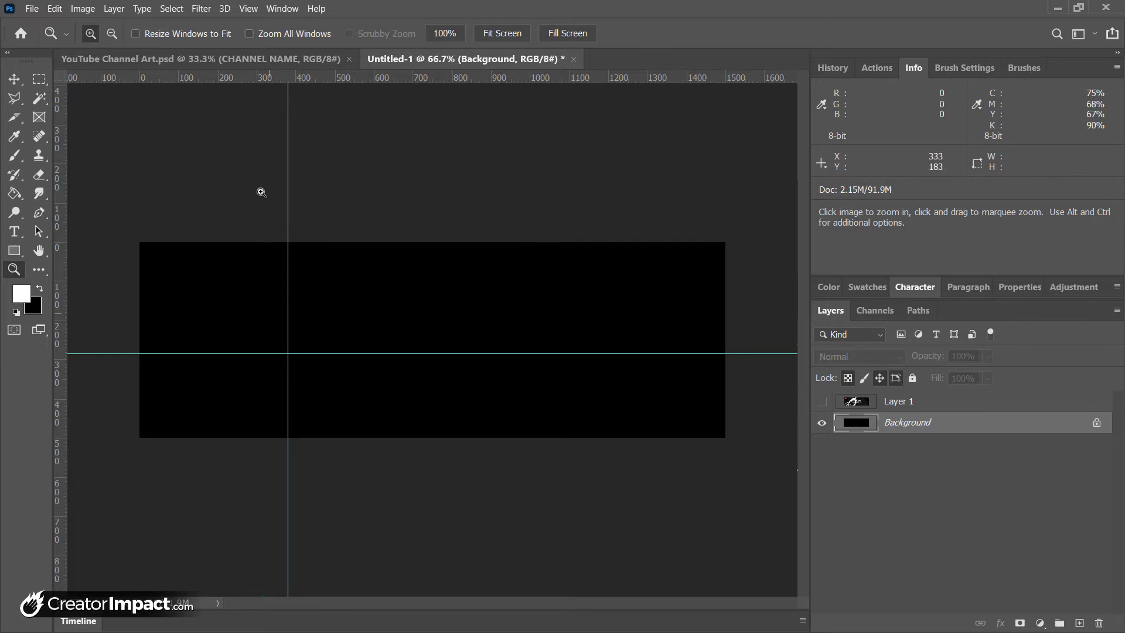
# Step: Create a new 1500×500 px document and fill its canvas with black
pyautogui.click(33, 9)
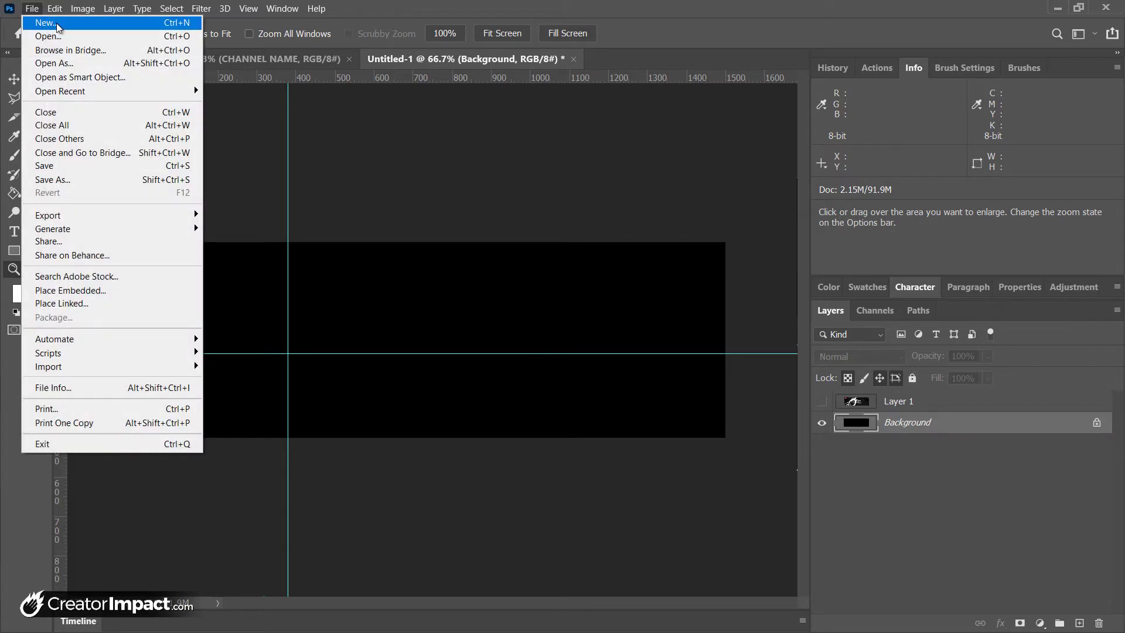
pyautogui.click(57, 23)
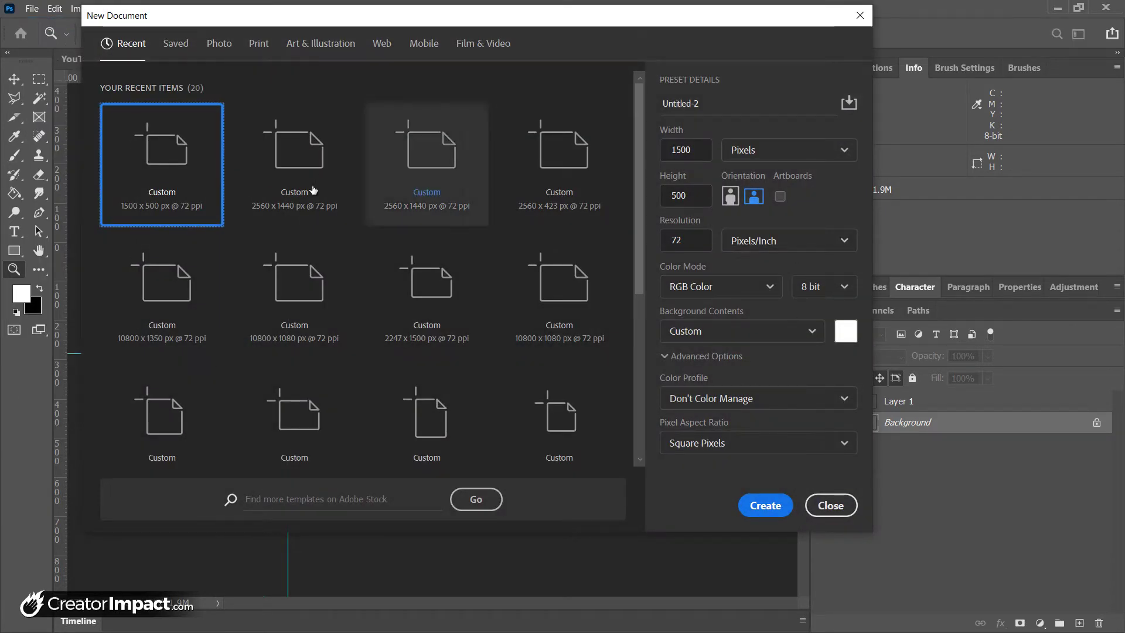
pyautogui.click(687, 150)
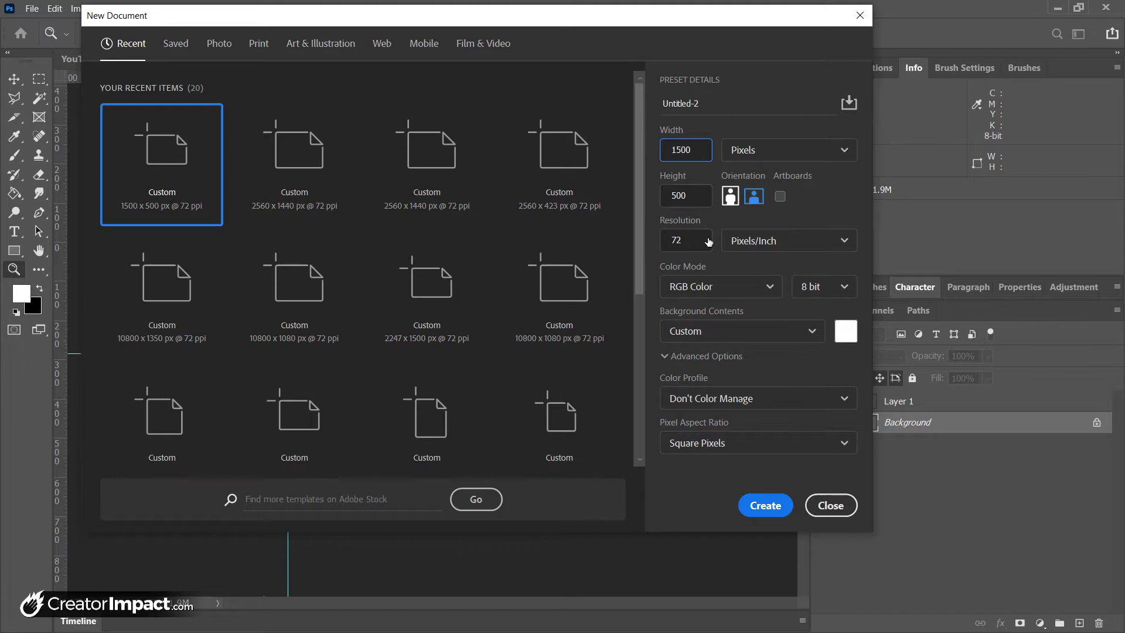
pyautogui.click(765, 506)
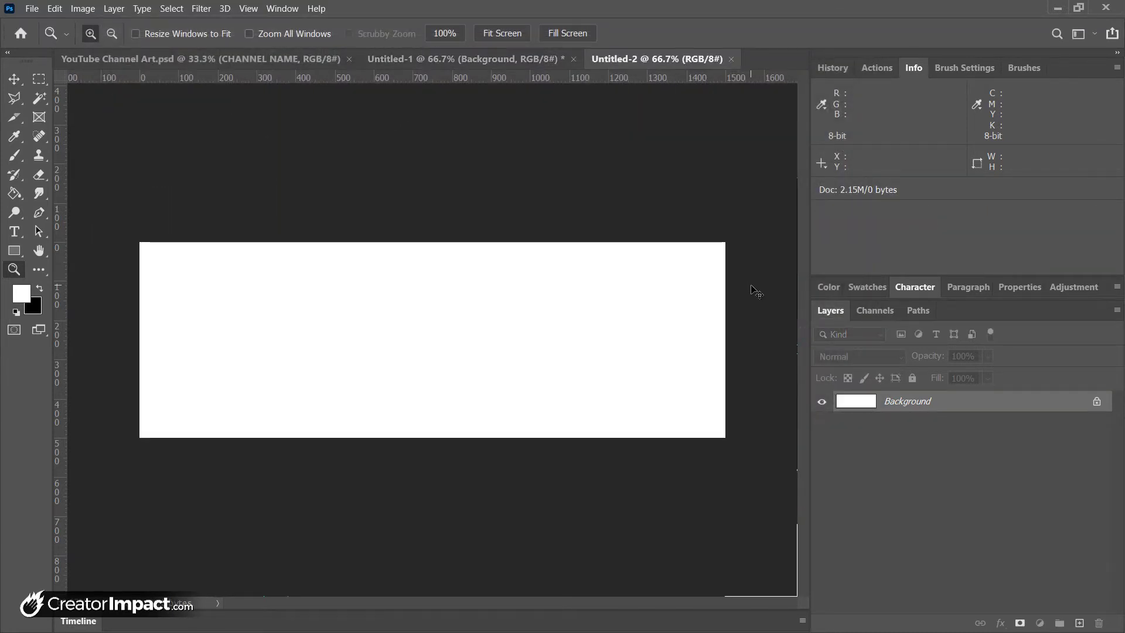
pyautogui.hotkey('ctrl', 'BackSpace')
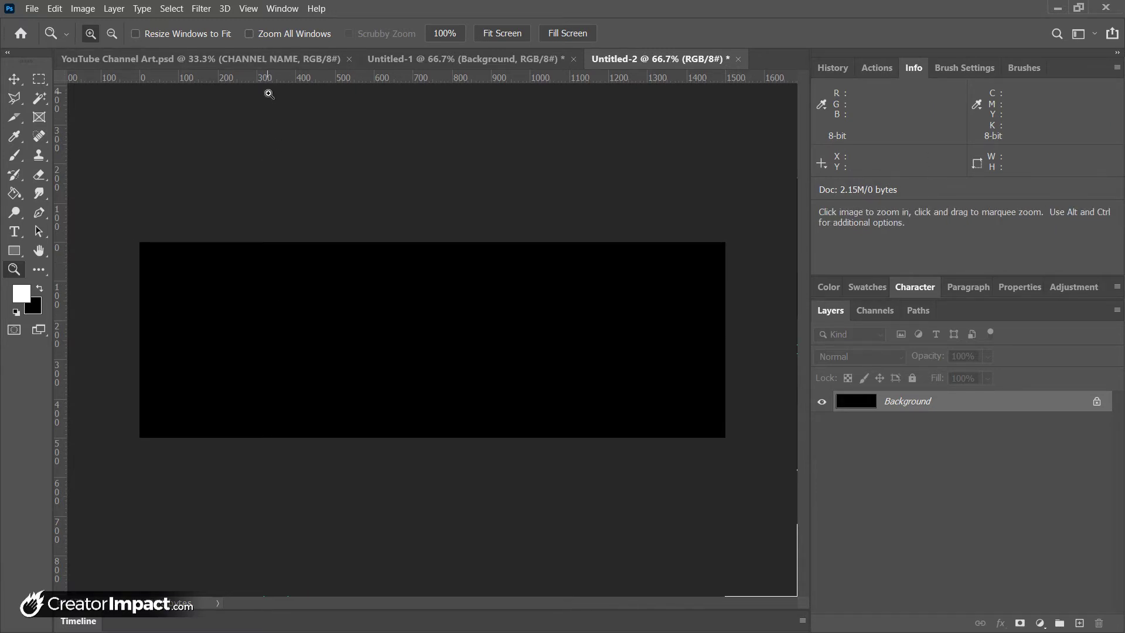
# Step: Add a vertical guide at 380 px through the New Guide dialog
pyautogui.click(249, 9)
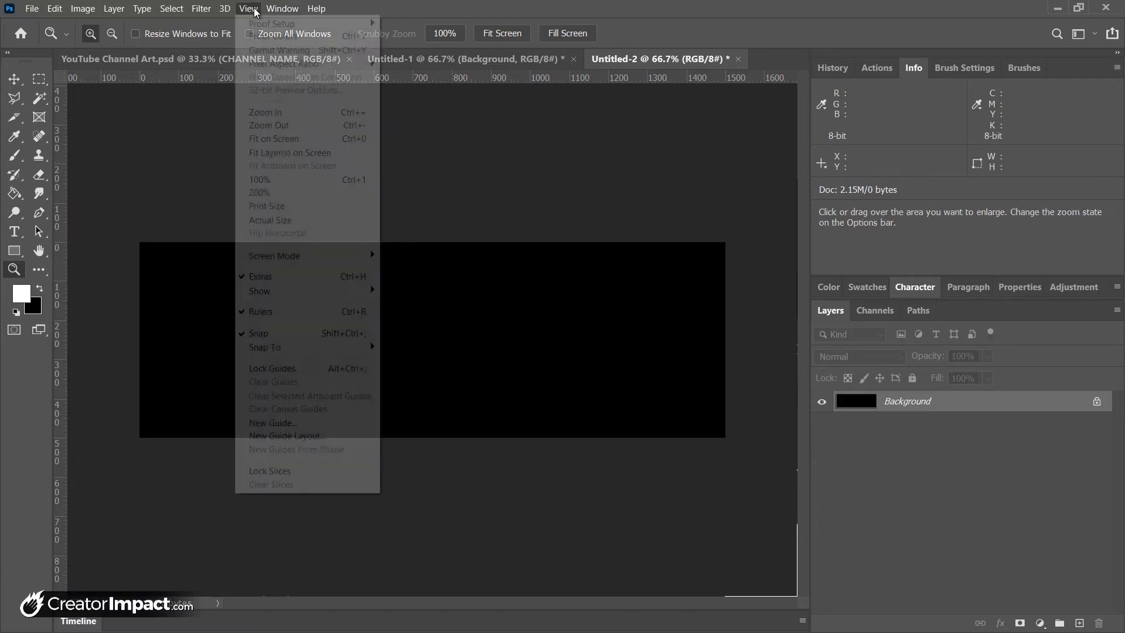
pyautogui.click(274, 423)
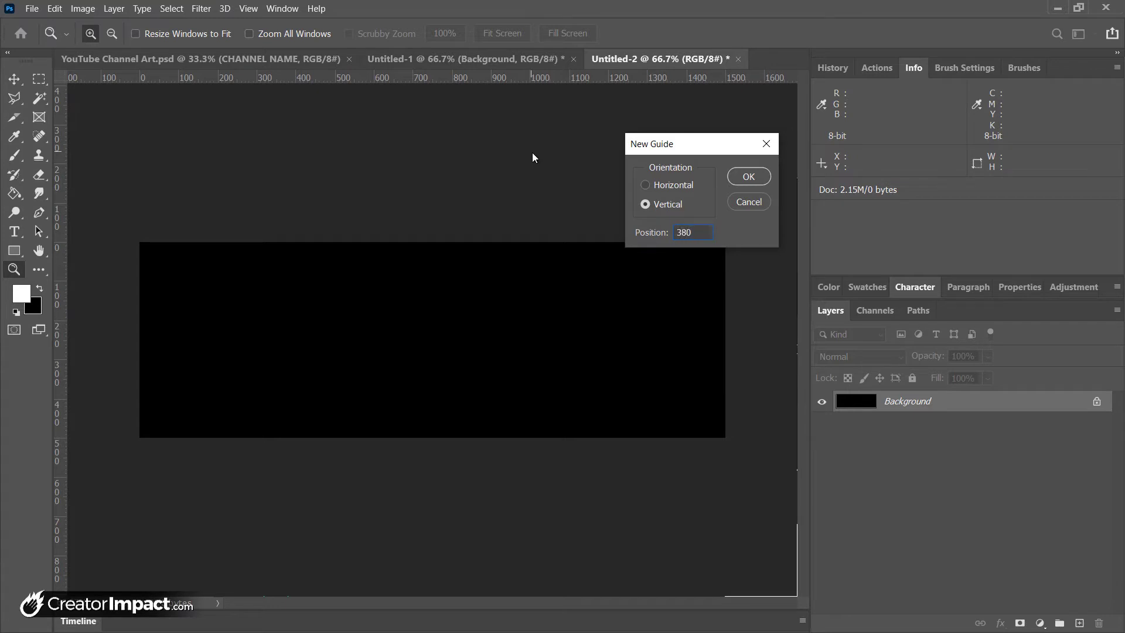
pyautogui.press('Return')
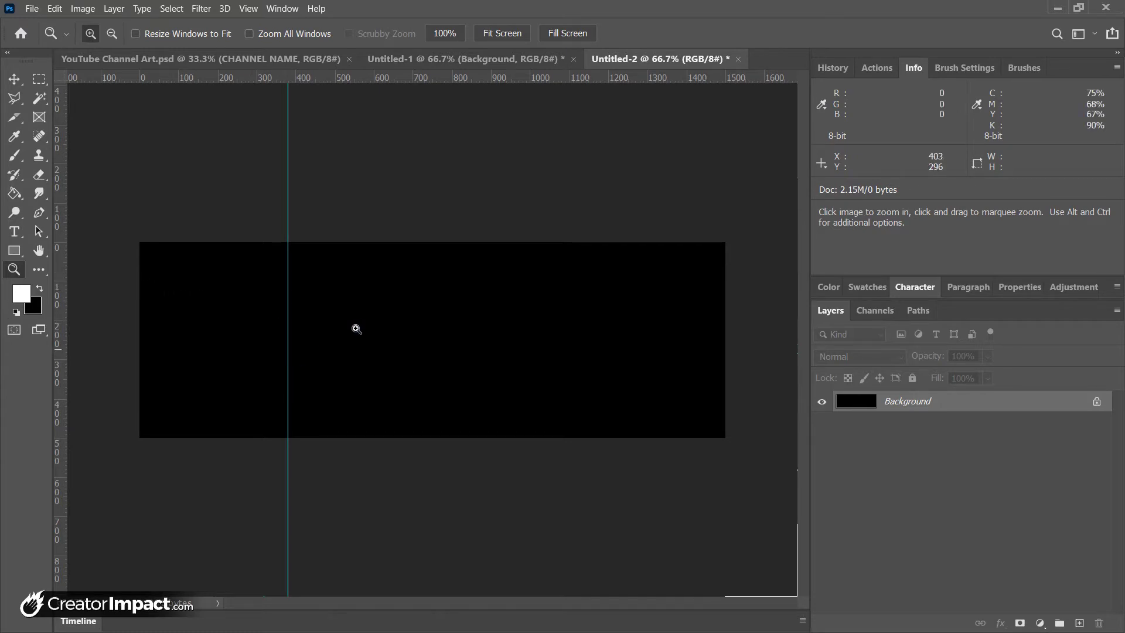
# Step: Add a Horizontal guide at position 285 px, crossing the vertical 380 px guide
pyautogui.click(82, 8)
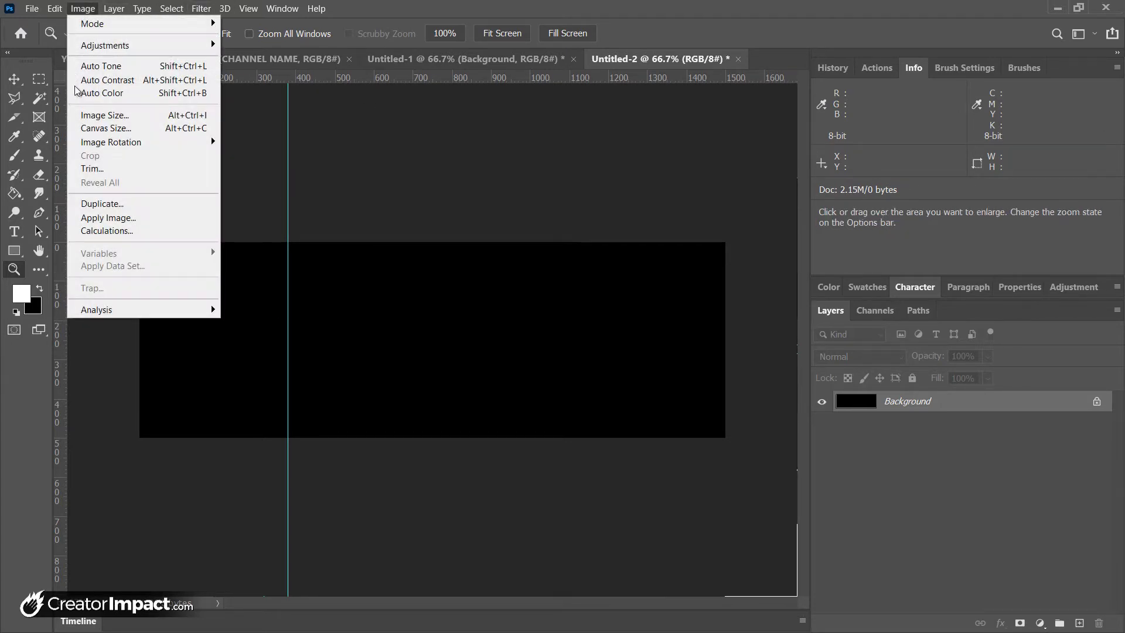
pyautogui.press('Escape')
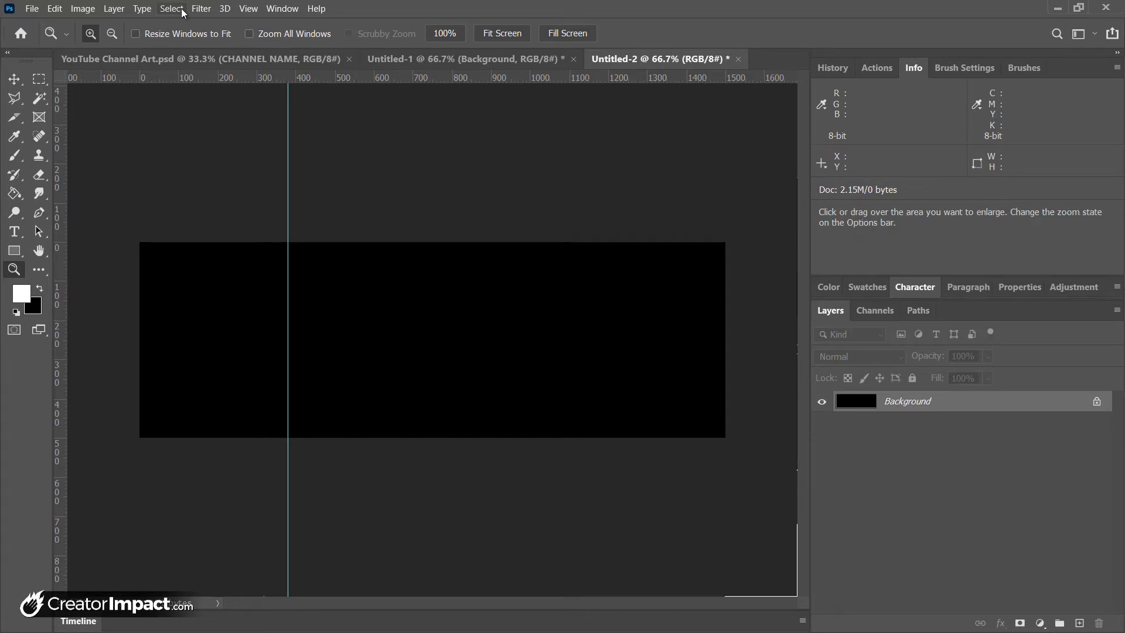
pyautogui.click(256, 12)
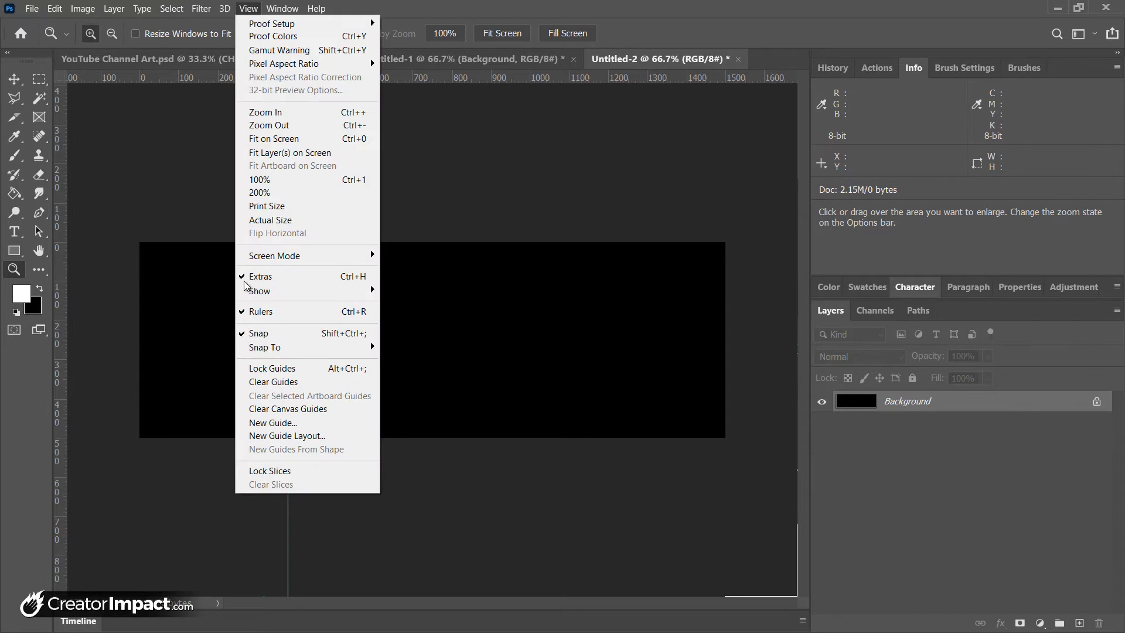
pyautogui.click(296, 423)
pyautogui.click(677, 186)
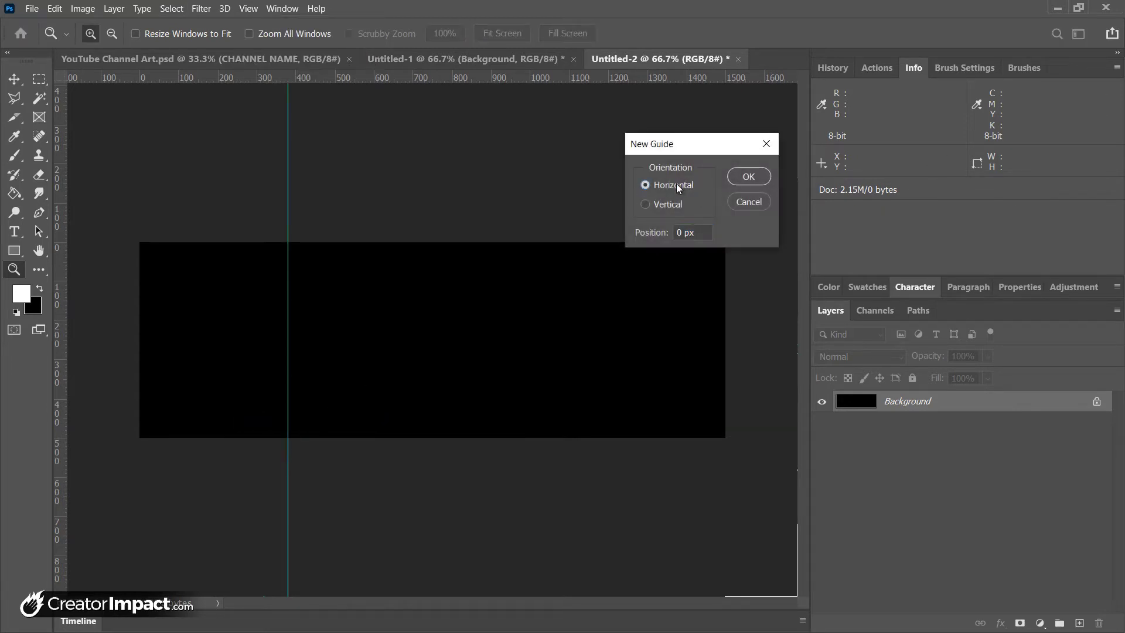
pyautogui.click(705, 233)
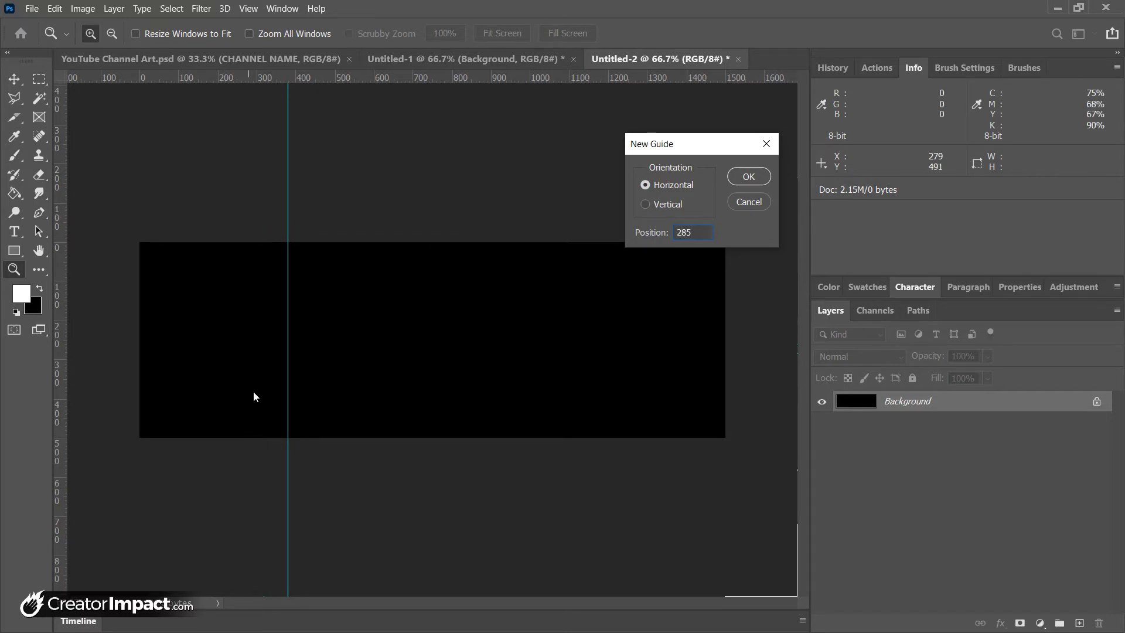
pyautogui.click(741, 182)
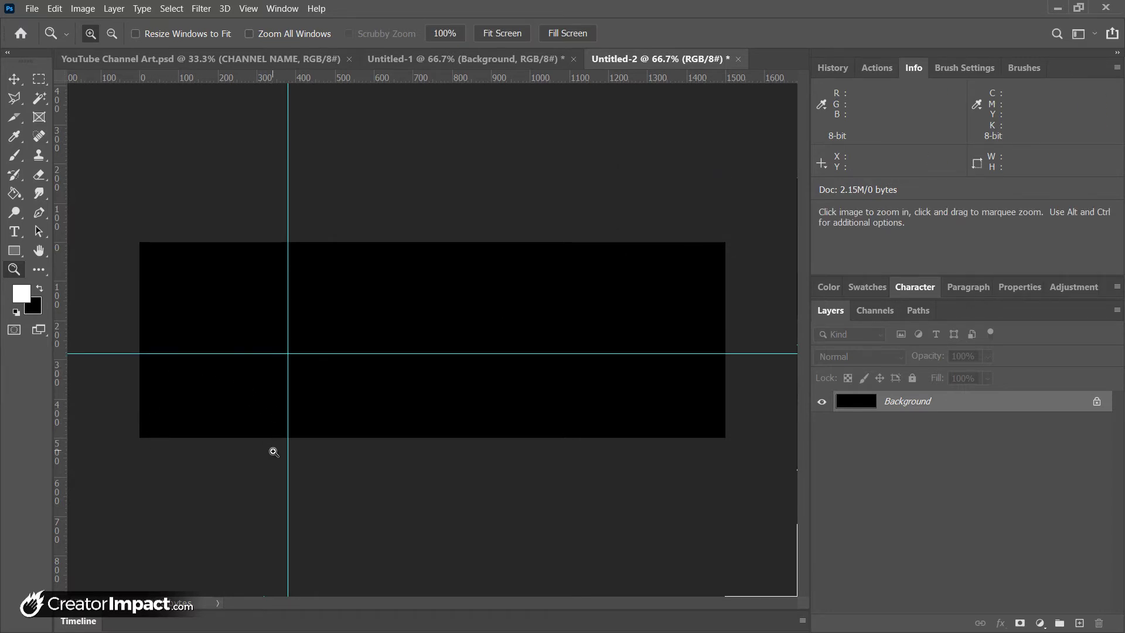
# Step: Place pexels-life-of-pix-8892.jpg as a linked layer stretched across the whole canvas
pyautogui.click(24, 12)
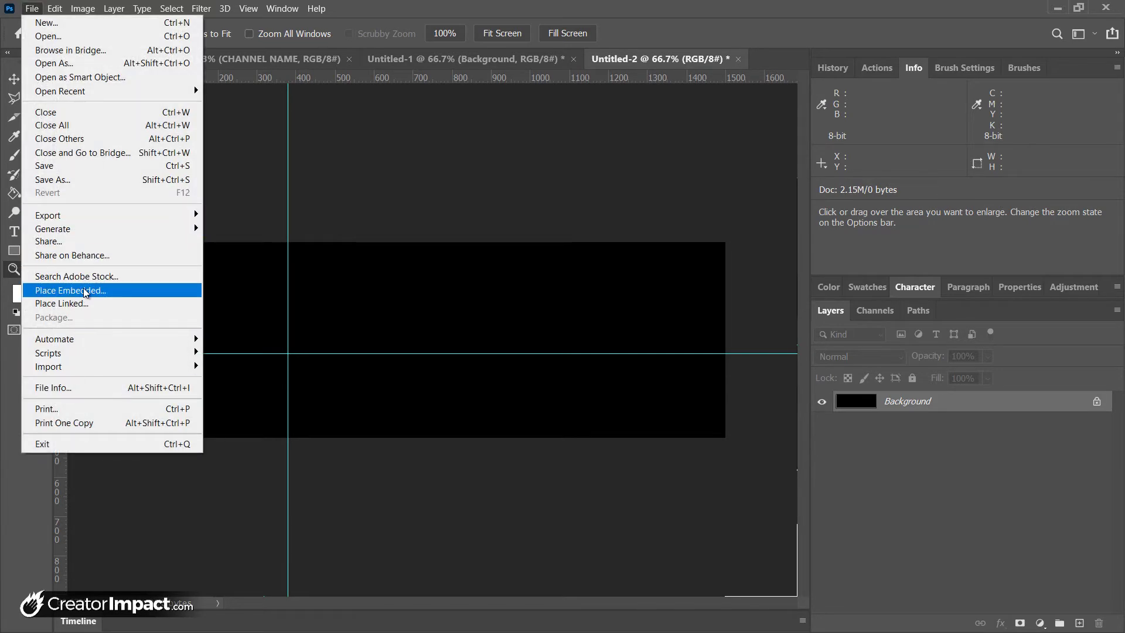
pyautogui.click(82, 303)
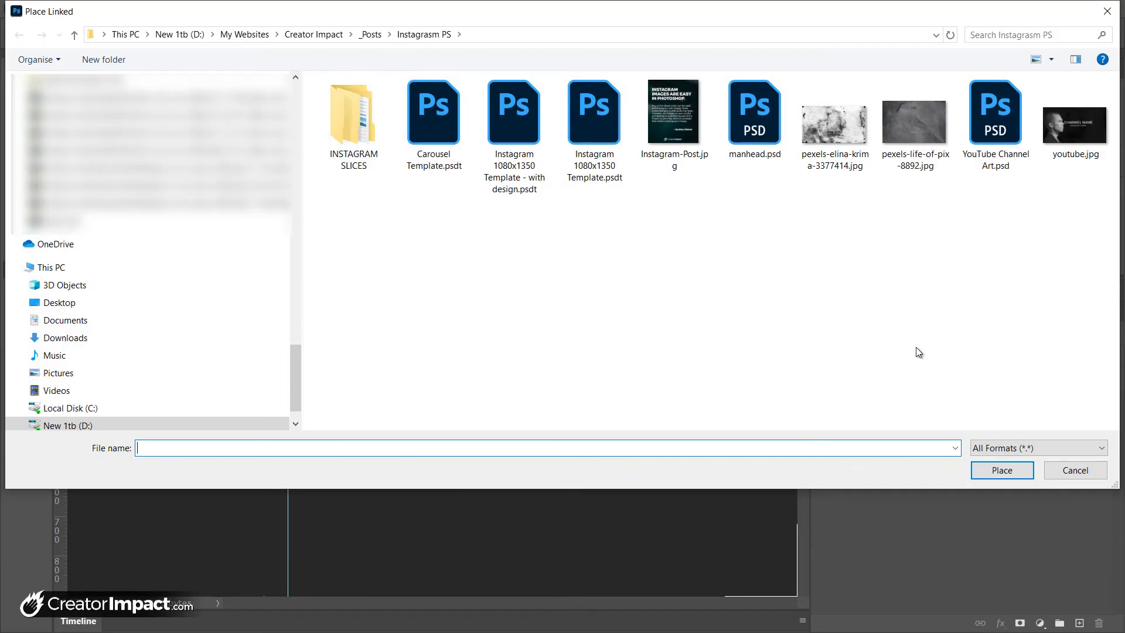
pyautogui.doubleClick(917, 151)
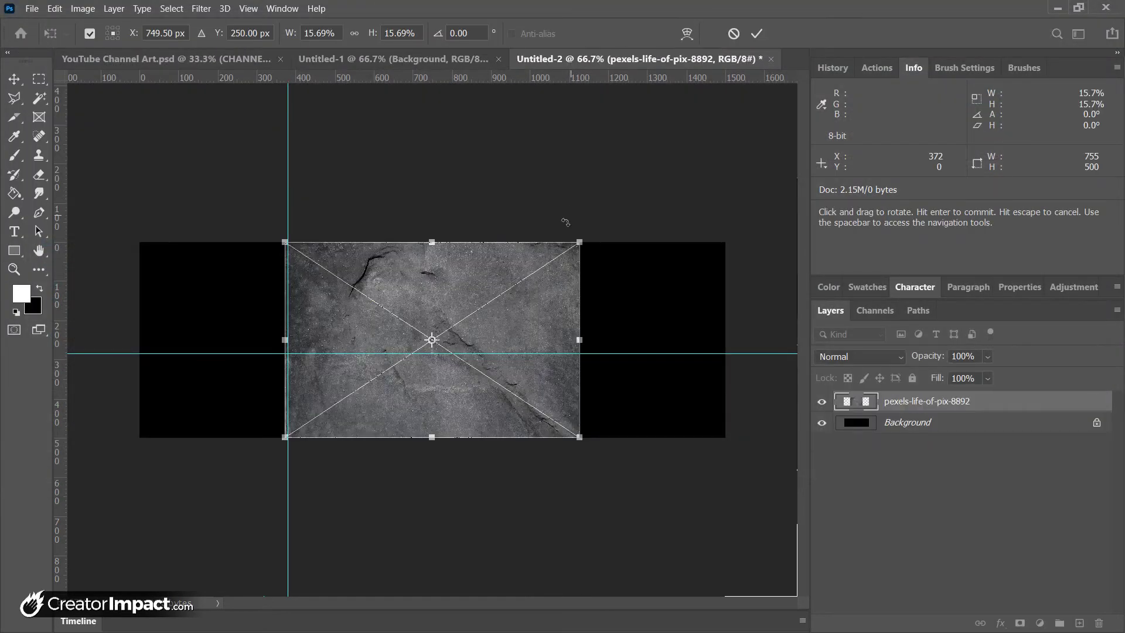
pyautogui.moveTo(576, 243); pyautogui.dragTo(769, 110)
pyautogui.press('Return')
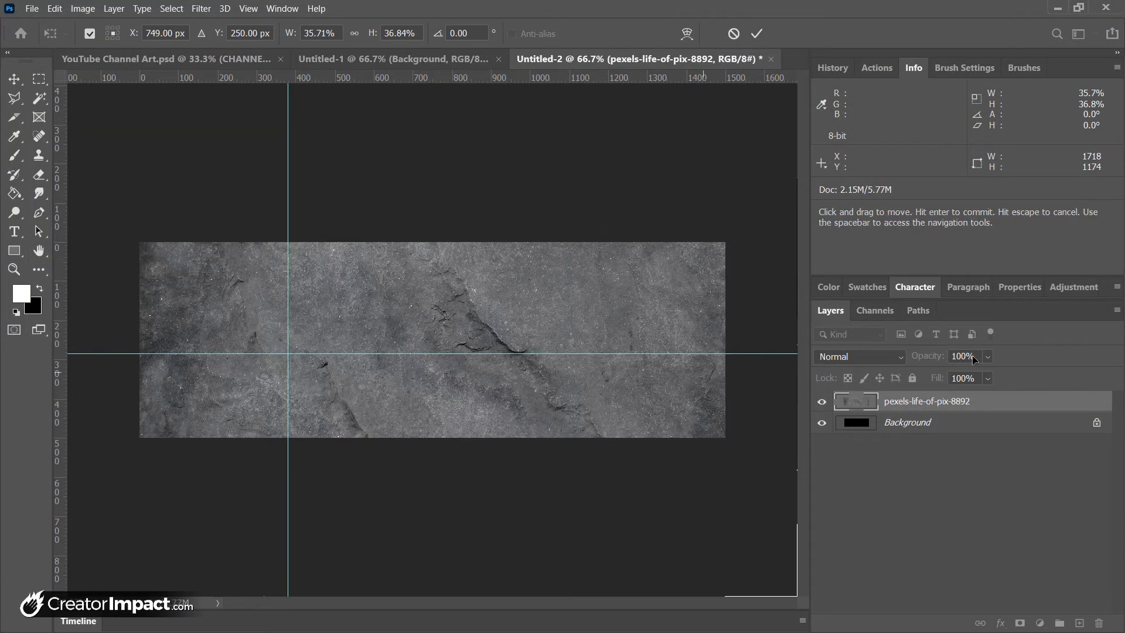
# Step: Lower the stone texture layer's Fill to 25%
pyautogui.press('z')
pyautogui.click(988, 379)
pyautogui.moveTo(1005, 397); pyautogui.dragTo(953, 398)
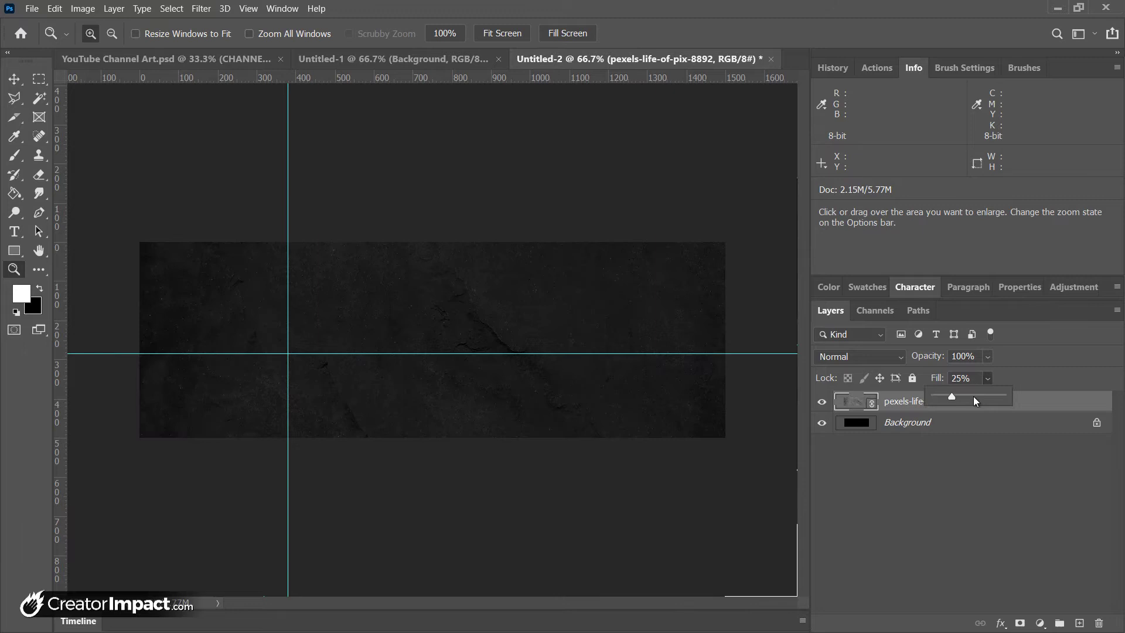
pyautogui.press('Return')
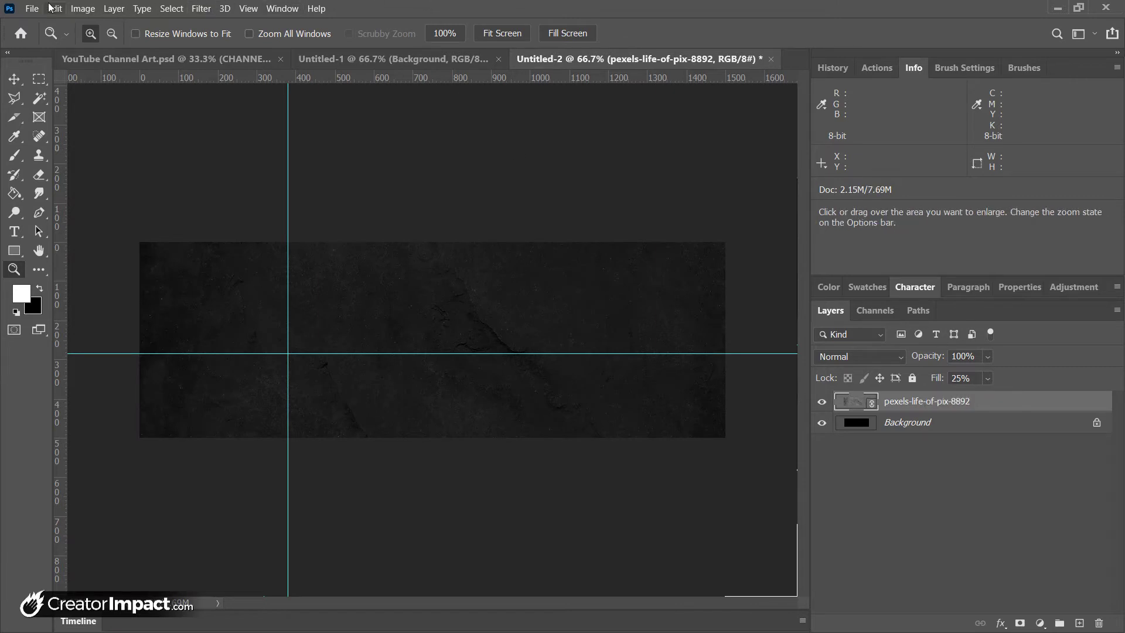
pyautogui.click(32, 8)
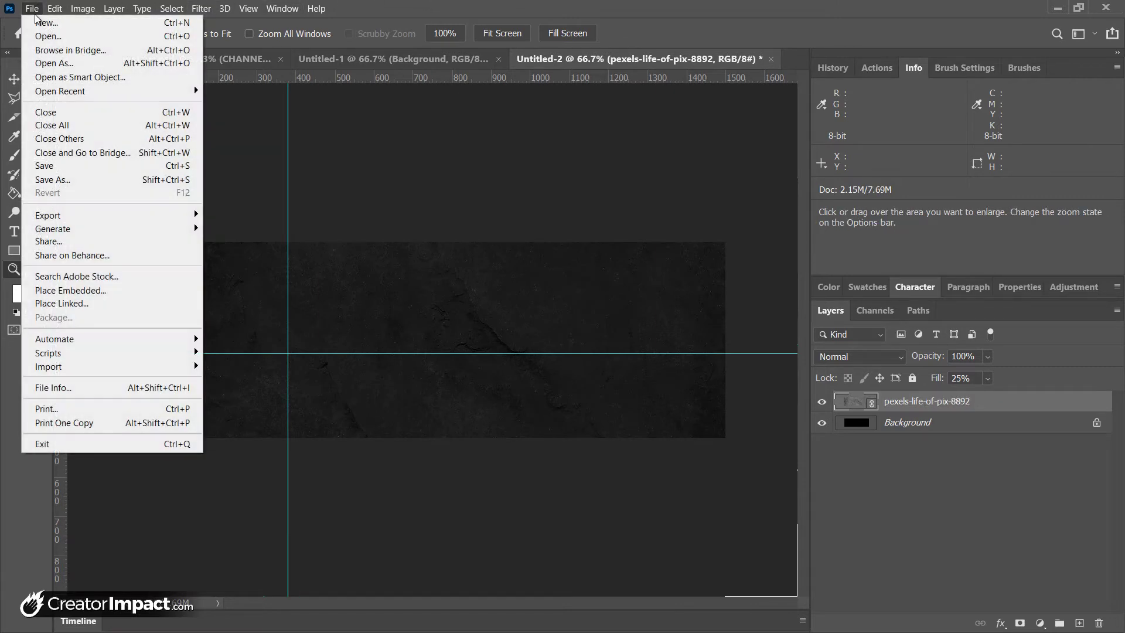
# Step: Place the manhead profile image, scaled to about 62.7% with the ear on the guides' crossing
pyautogui.click(95, 304)
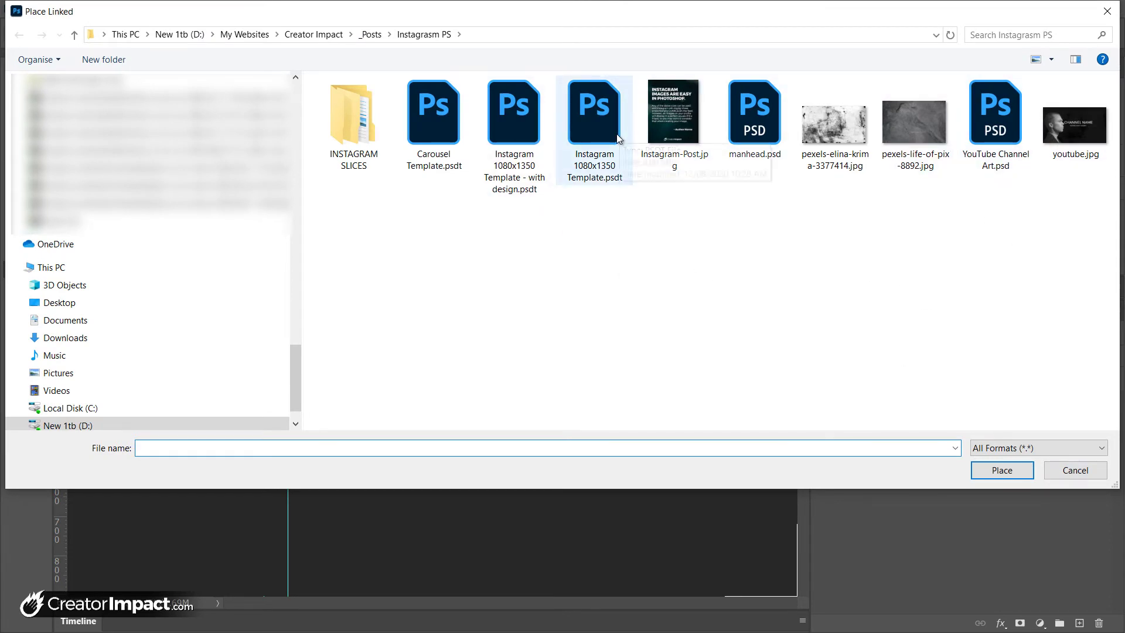
pyautogui.doubleClick(730, 139)
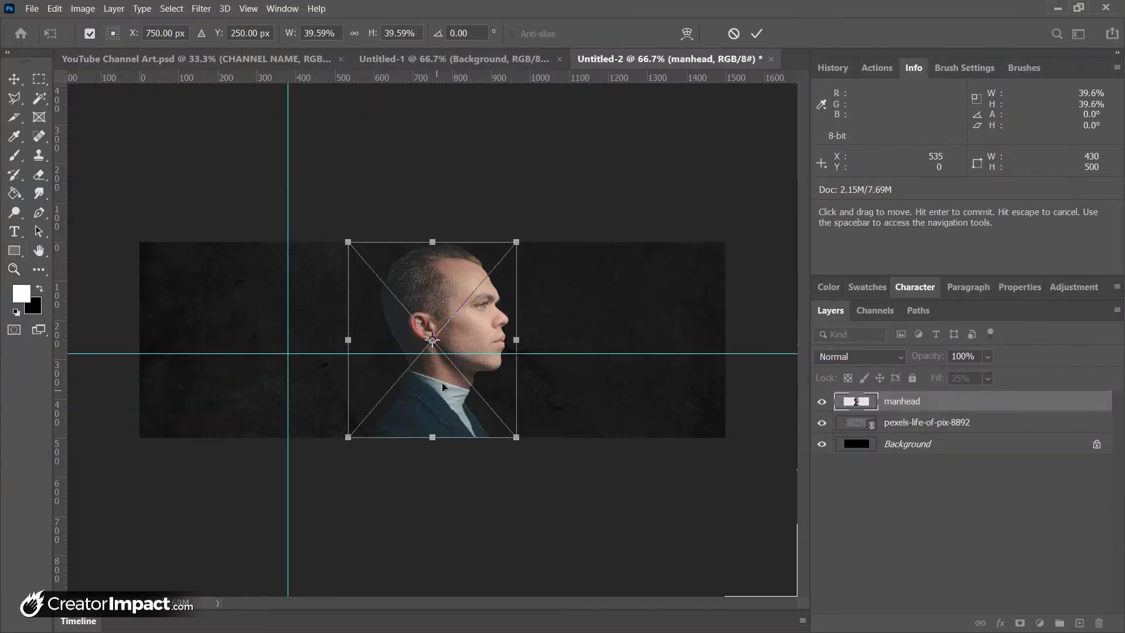
pyautogui.moveTo(451, 351); pyautogui.dragTo(463, 305)
pyautogui.moveTo(522, 241); pyautogui.dragTo(625, 140)
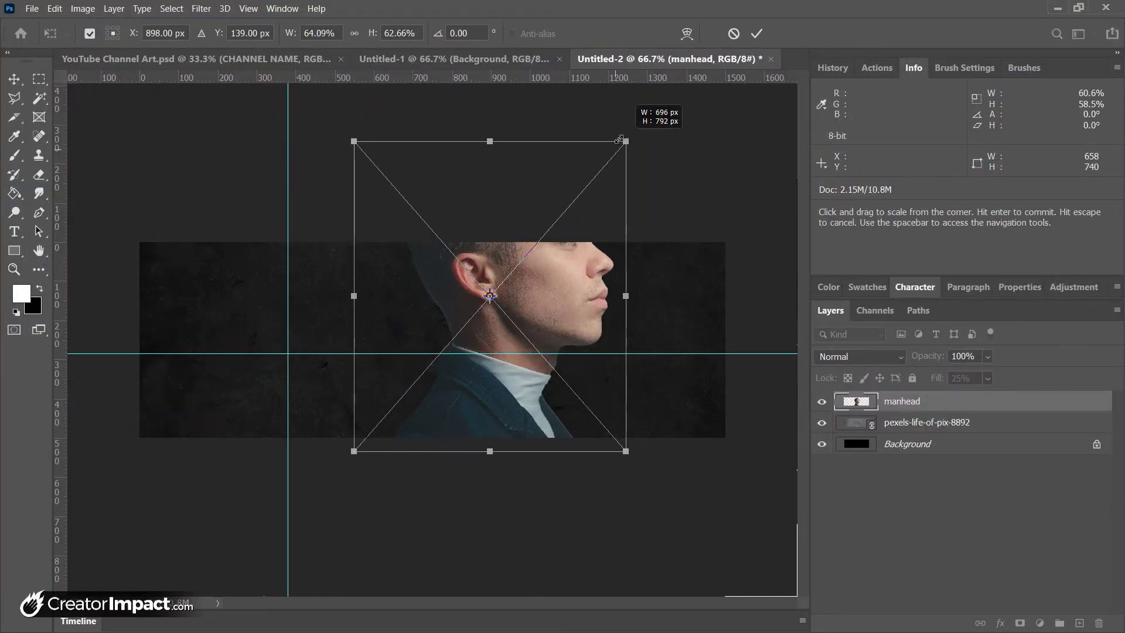
pyautogui.moveTo(537, 272); pyautogui.dragTo(387, 340)
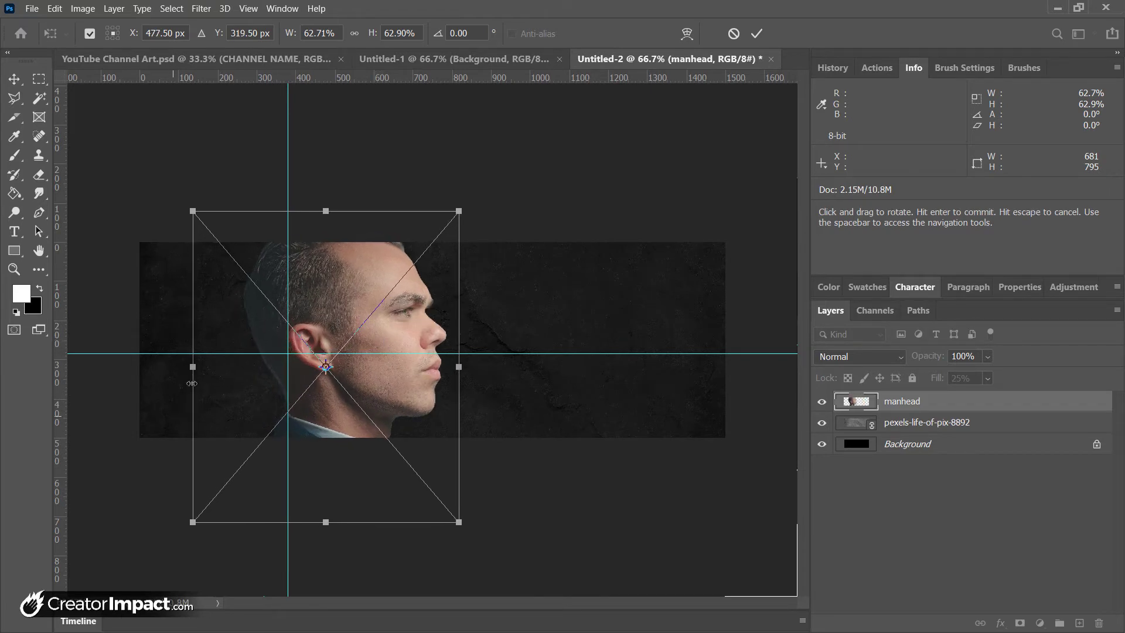
pyautogui.press('Return')
# Step: Type white 'TEST' / 'PROFILE' on two lines in Montserrat Regular 50 pt beside the face, nudged slightly up
pyautogui.press('z')
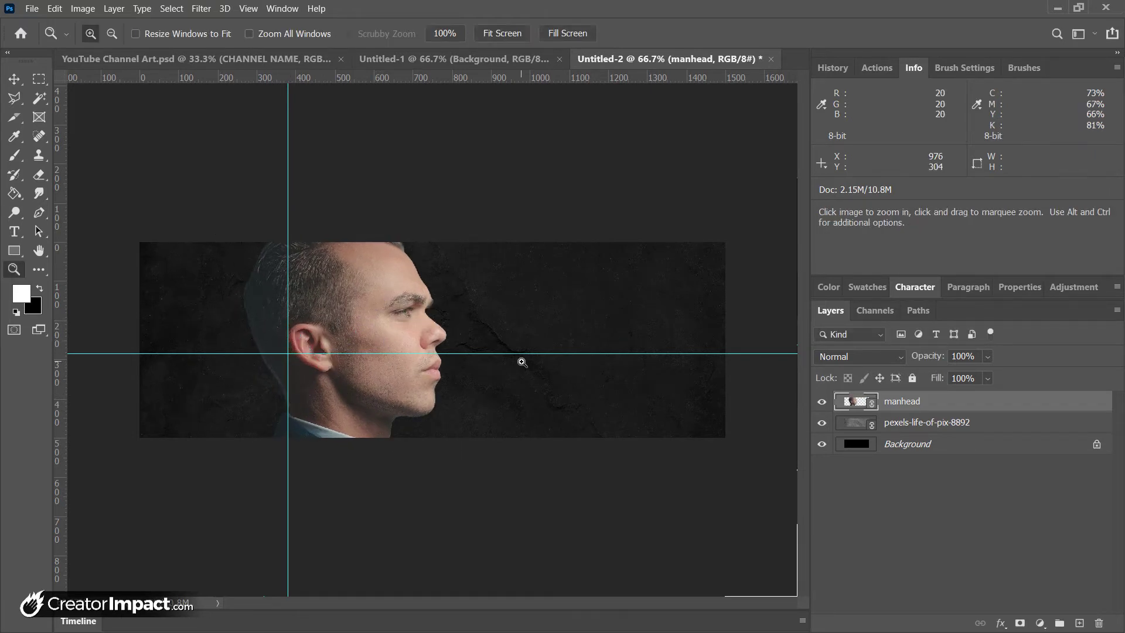
pyautogui.press('t')
pyautogui.click(452, 330)
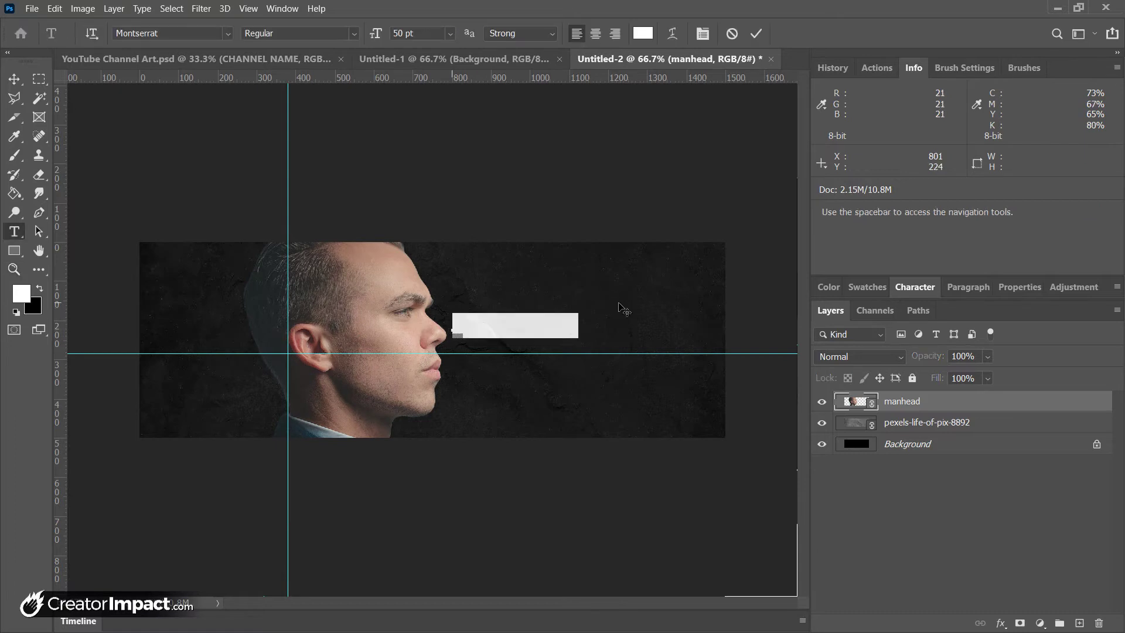
pyautogui.write('TESATING')
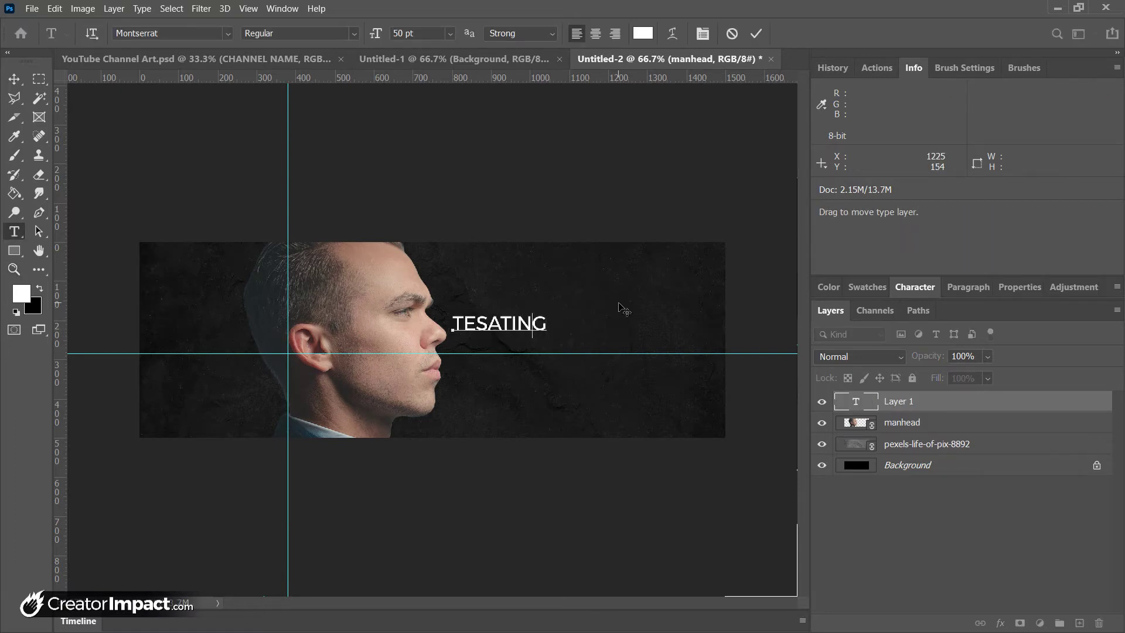
pyautogui.press('BackSpace')
pyautogui.press('BackSpace')
pyautogui.press('BackSpace')
pyautogui.press('BackSpace')
pyautogui.write('PROFILE')
pyautogui.hotkey('ctrl', 'Return')
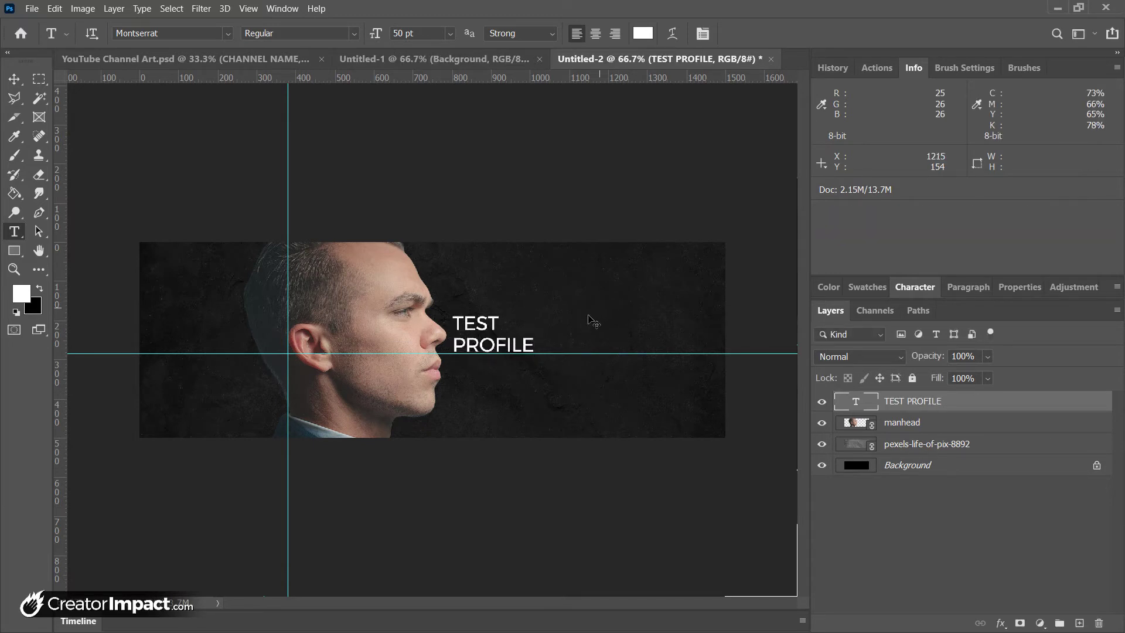
pyautogui.moveTo(545, 340); pyautogui.dragTo(546, 334)
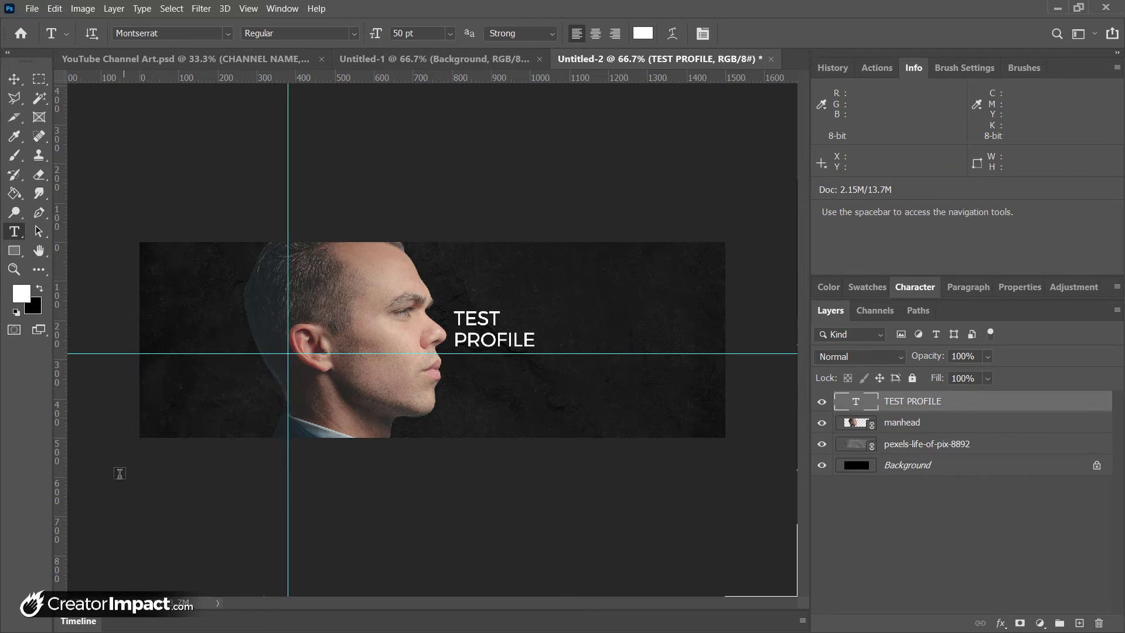
# Step: Join TEST PROFILE onto one line, scale it to about 95 pt, and rest it on the horizontal guide
pyautogui.click(540, 312)
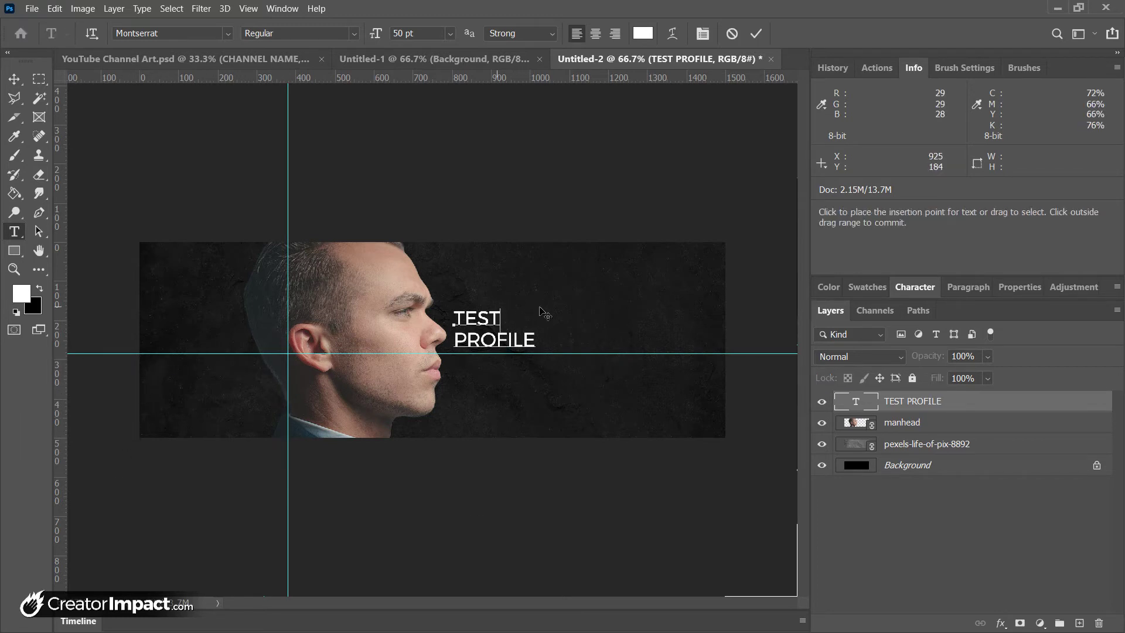
pyautogui.press('Delete')
pyautogui.hotkey('ctrl', 'Return')
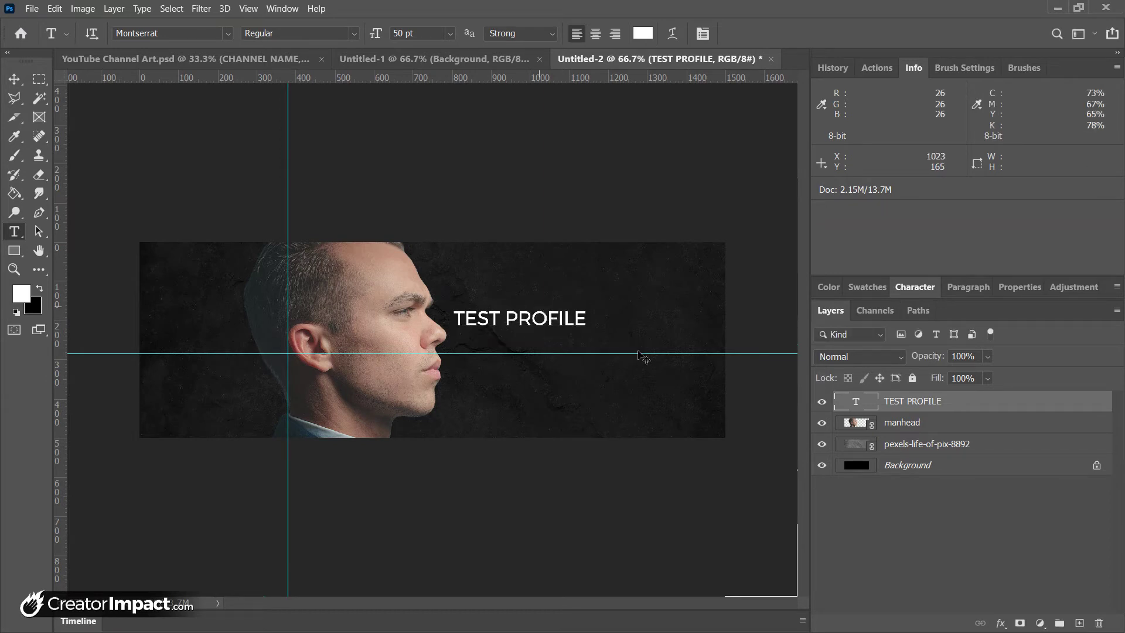
pyautogui.hotkey('ctrl', 't')
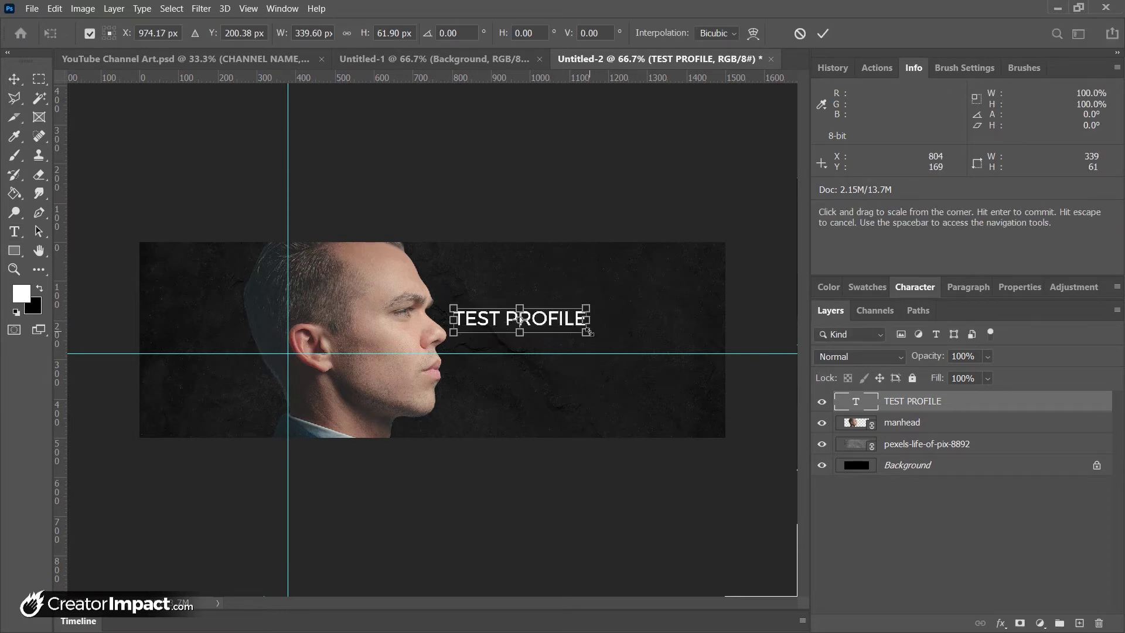
pyautogui.moveTo(587, 330); pyautogui.dragTo(706, 354)
pyautogui.press('Return')
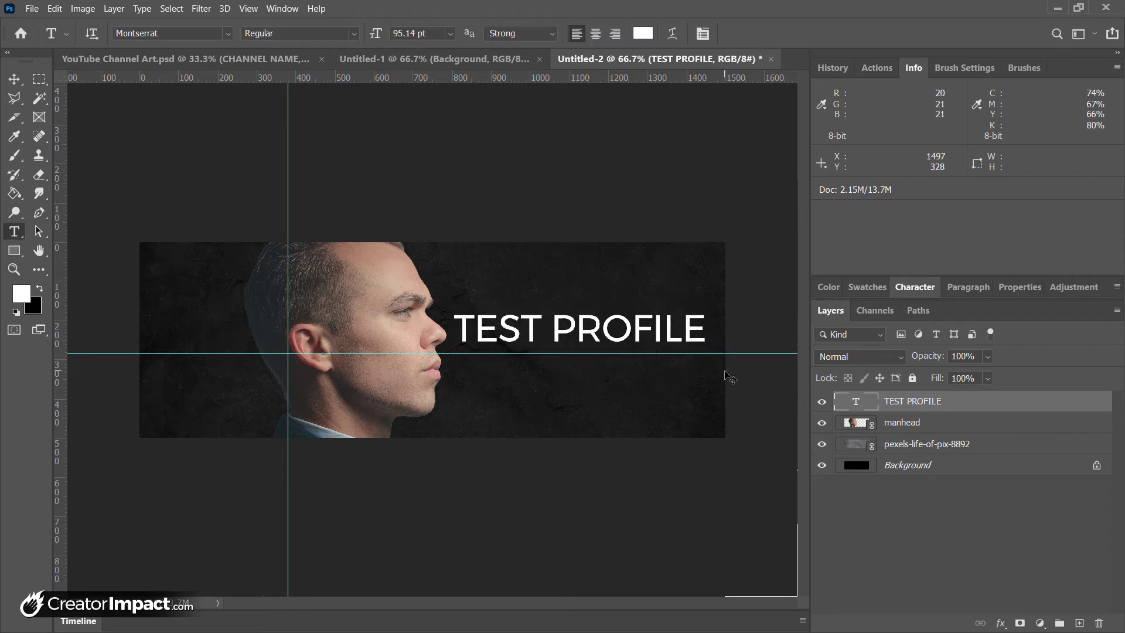
pyautogui.moveTo(724, 369); pyautogui.dragTo(727, 375)
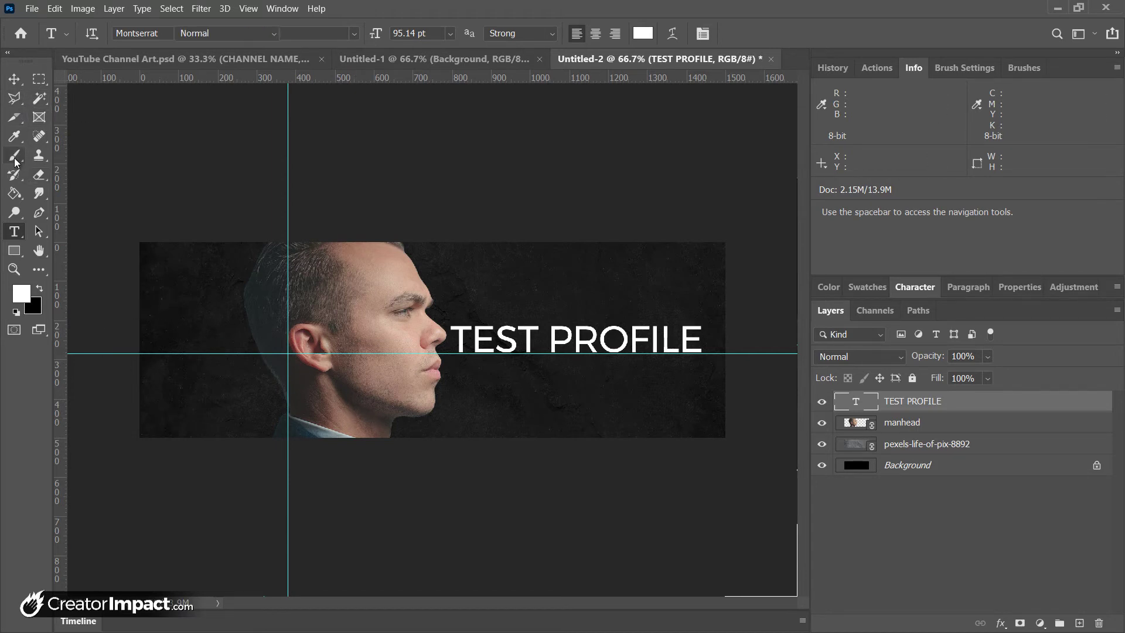
# Step: Set the foreground colour to bright yellow and add a new empty layer for painting
pyautogui.click(14, 136)
pyautogui.click(21, 293)
pyautogui.click(878, 359)
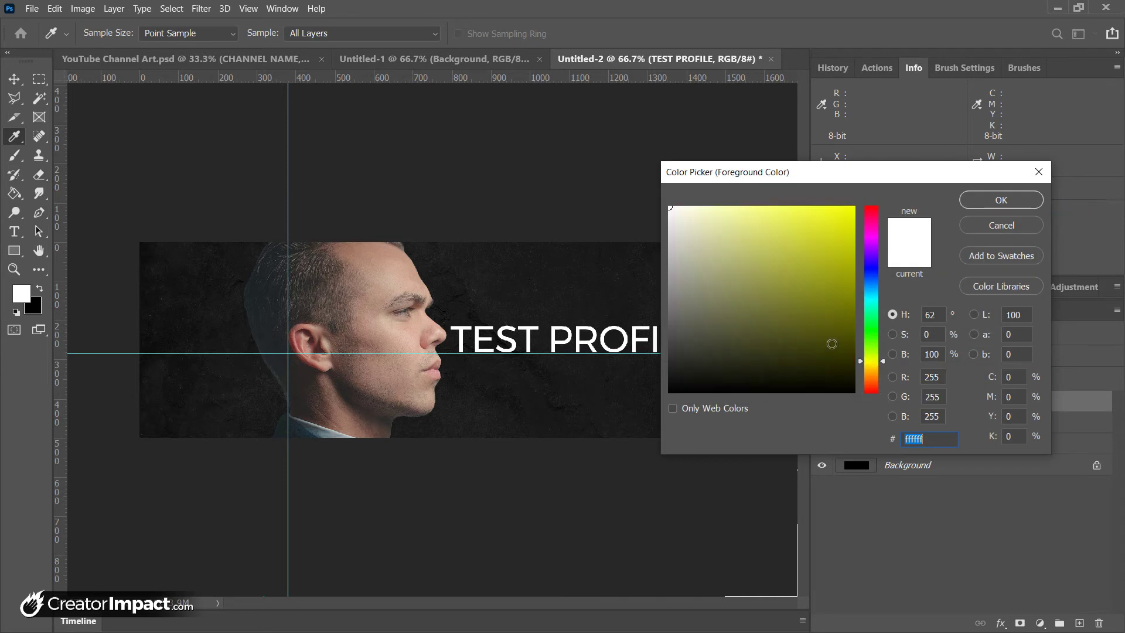
pyautogui.click(855, 207)
pyautogui.click(1002, 199)
pyautogui.press('b')
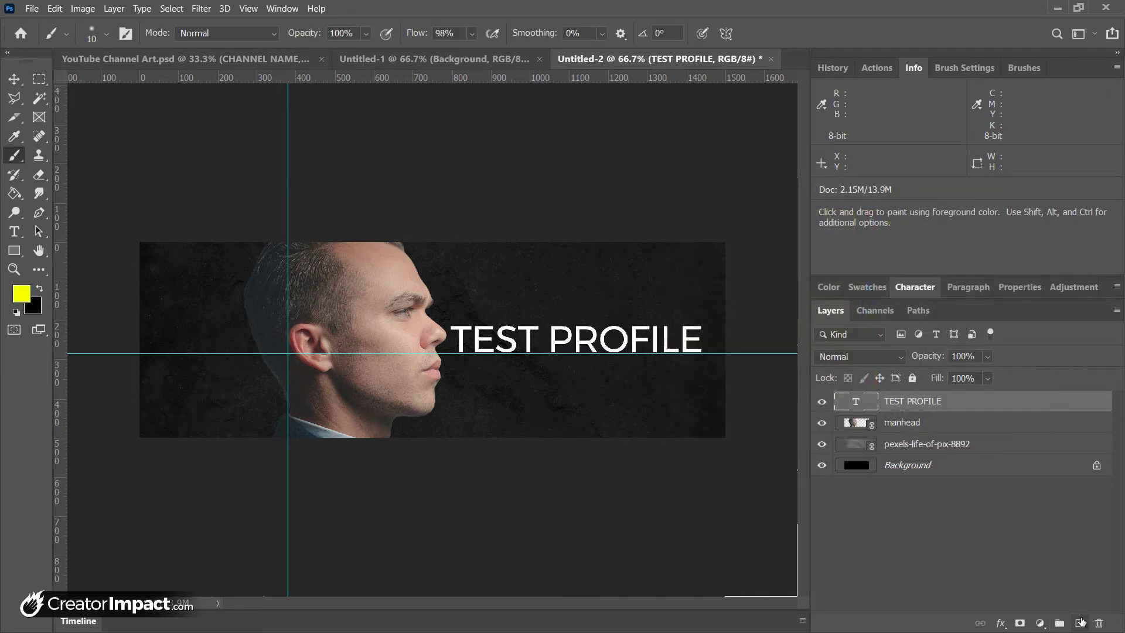
pyautogui.click(1079, 623)
# Step: Brush straight yellow lines along both guides, a triangle by the ear, and the banner's top and bottom edges
pyautogui.click(132, 347)
pyautogui.keyDown('shift'); pyautogui.click(333, 347); pyautogui.keyUp('shift')
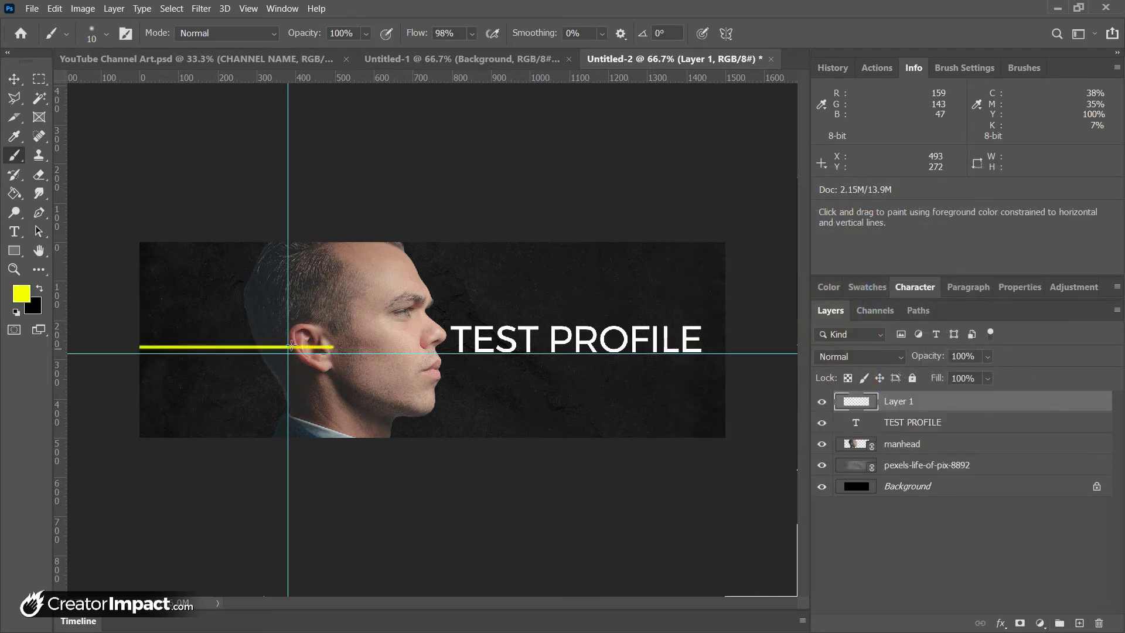
pyautogui.keyDown('shift'); pyautogui.click(299, 279); pyautogui.keyUp('shift')
pyautogui.keyDown('shift'); pyautogui.click(299, 515); pyautogui.keyUp('shift')
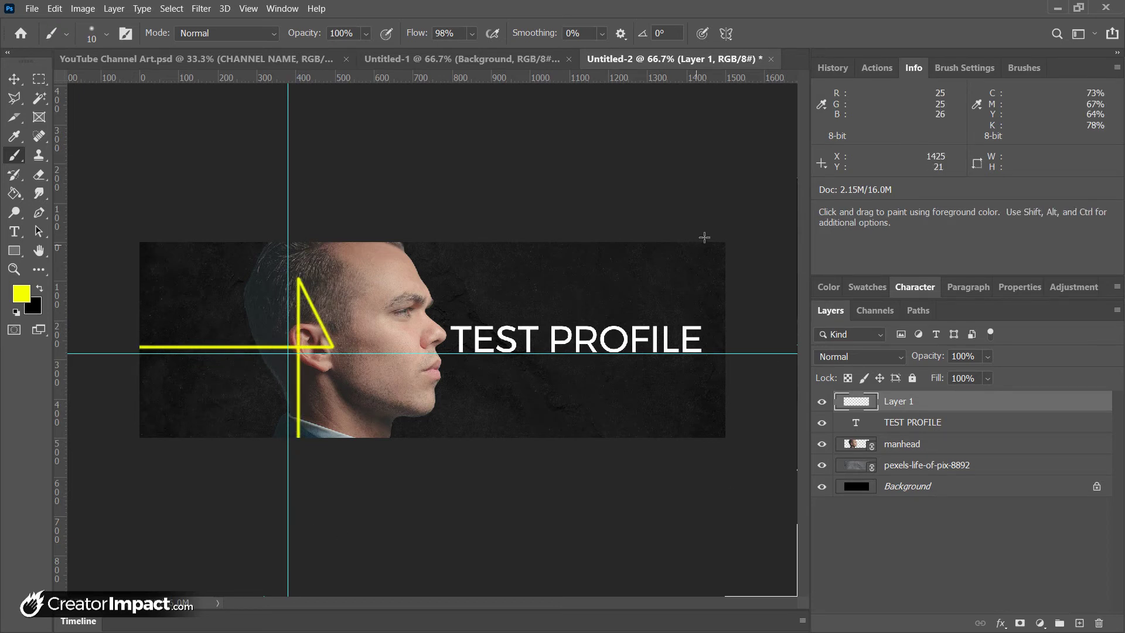
pyautogui.moveTo(715, 217); pyautogui.dragTo(731, 630)
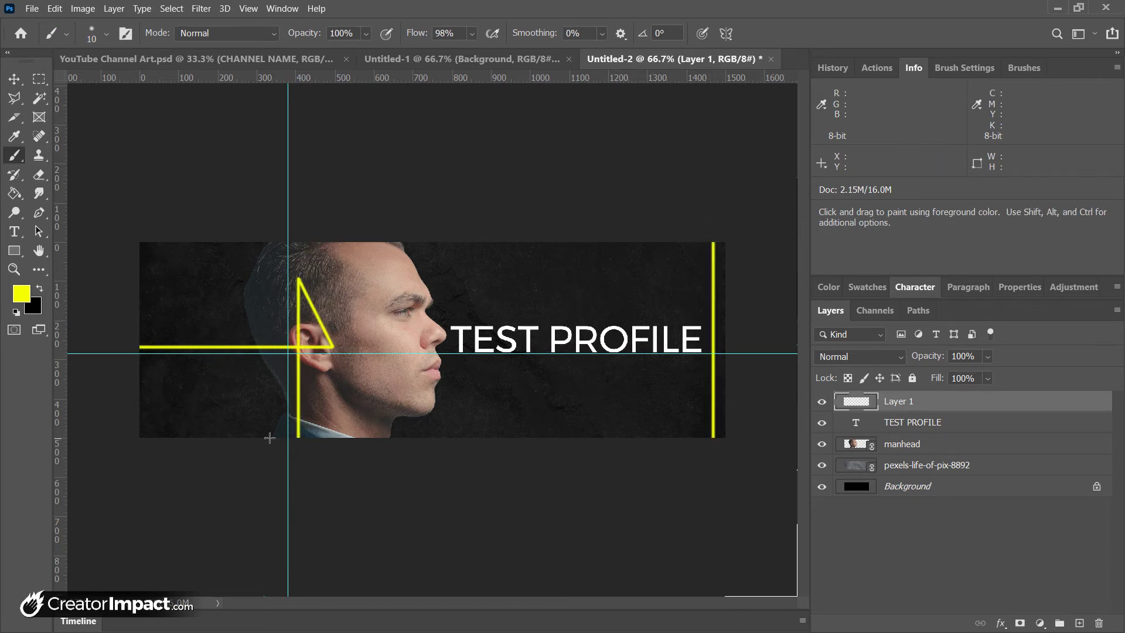
pyautogui.click(727, 247)
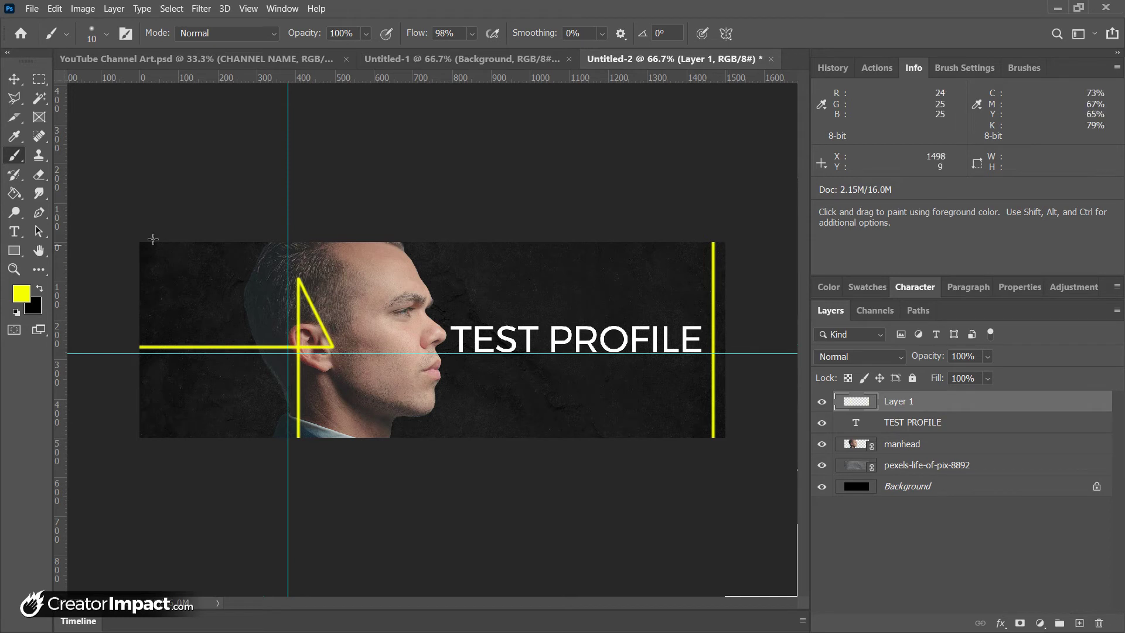
pyautogui.keyDown('shift'); pyautogui.click(117, 246); pyautogui.keyUp('shift')
pyautogui.click(122, 435)
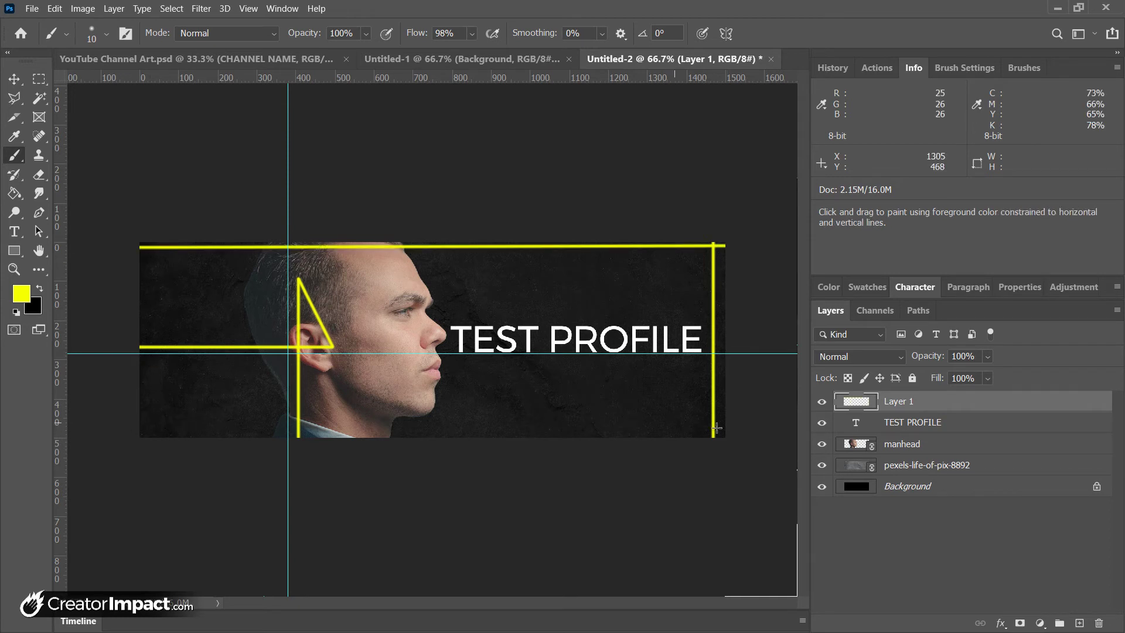
pyautogui.keyDown('shift'); pyautogui.click(767, 437); pyautogui.keyUp('shift')
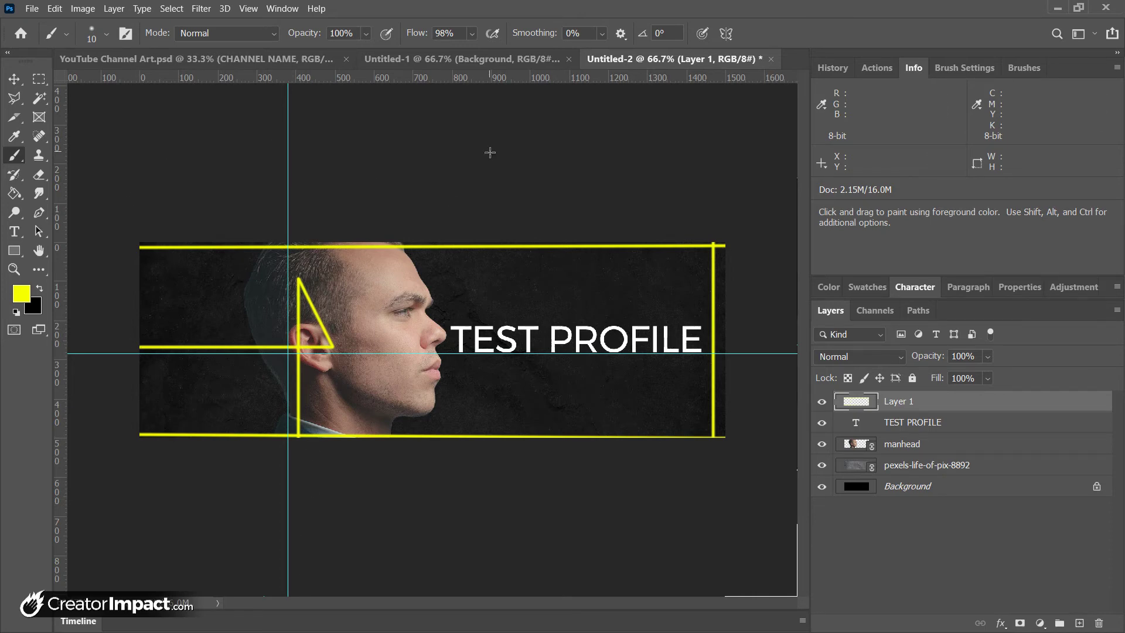
# Step: Export the banner with Save for Web as a 1500×500 JPEG High file named 'TWITTE'
pyautogui.click(33, 9)
pyautogui.press('Escape')
pyautogui.hotkey('ctrl', 'alt', 'shift', 's')
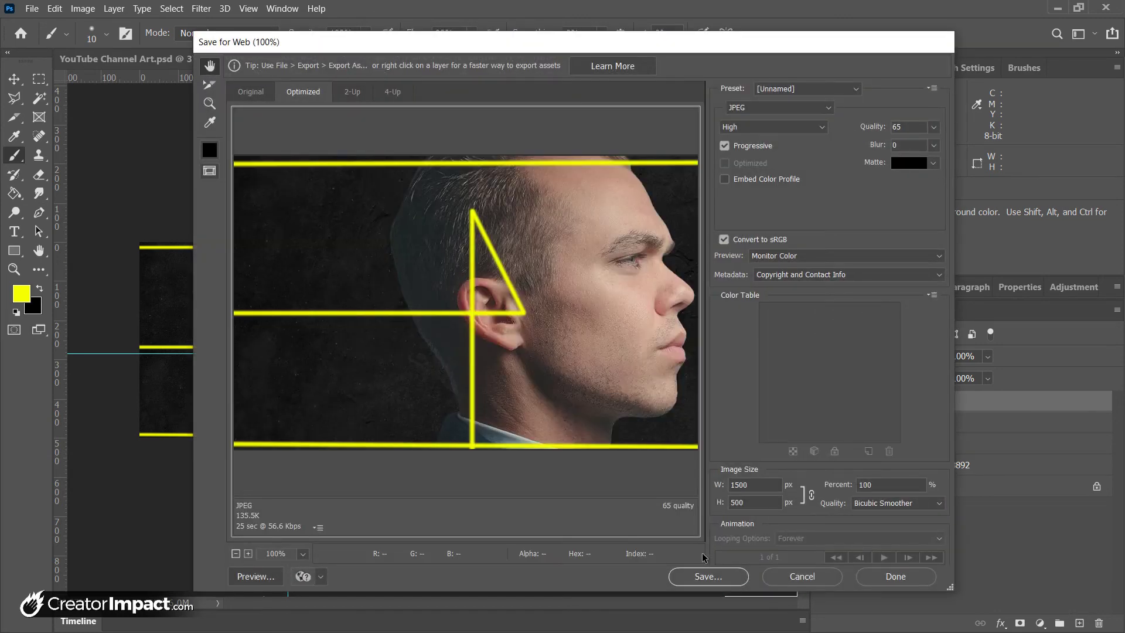
pyautogui.click(697, 580)
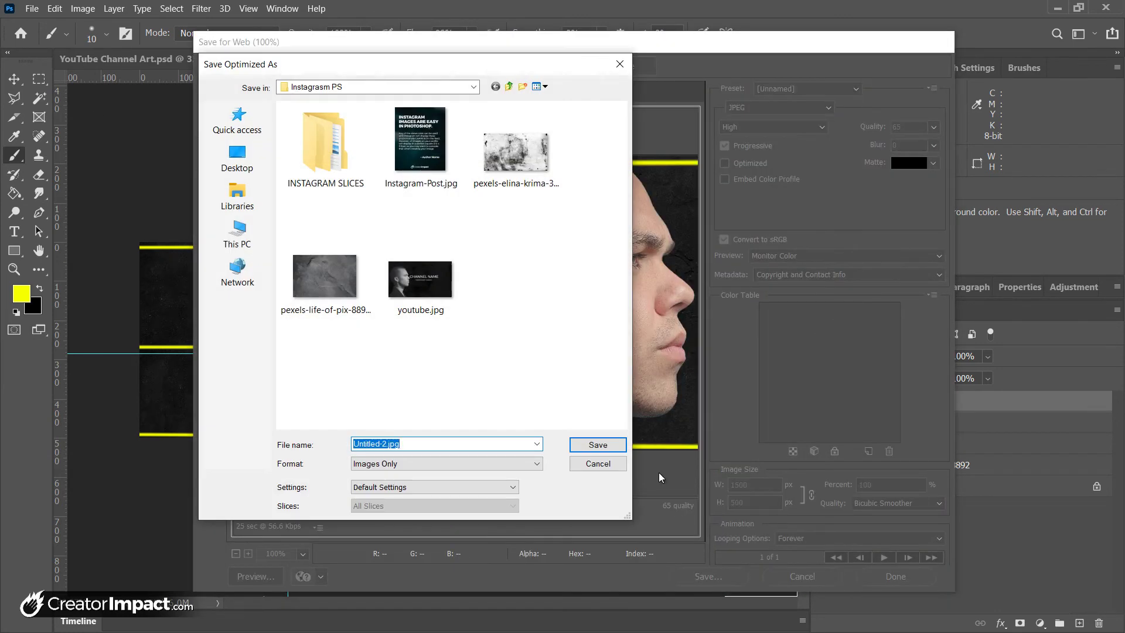
pyautogui.write('TWITTE')
pyautogui.press('Return')
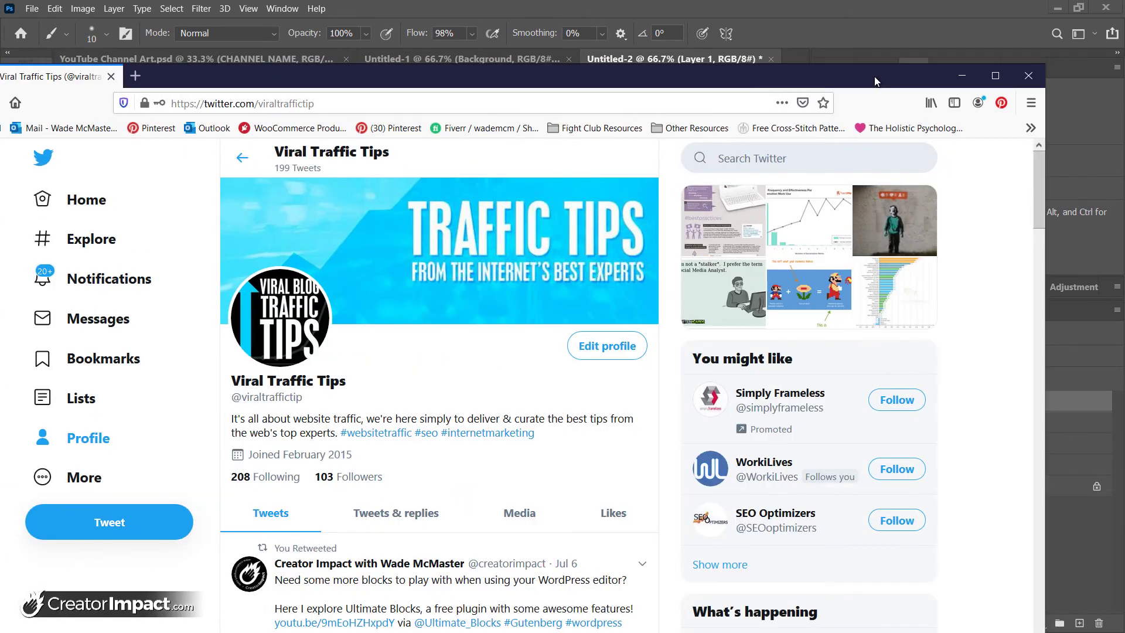
# Step: Upload the exported TEST PROFILE JPEG as the Twitter header, zoom it slightly, apply and save
pyautogui.doubleClick(874, 76)
pyautogui.press('F11')
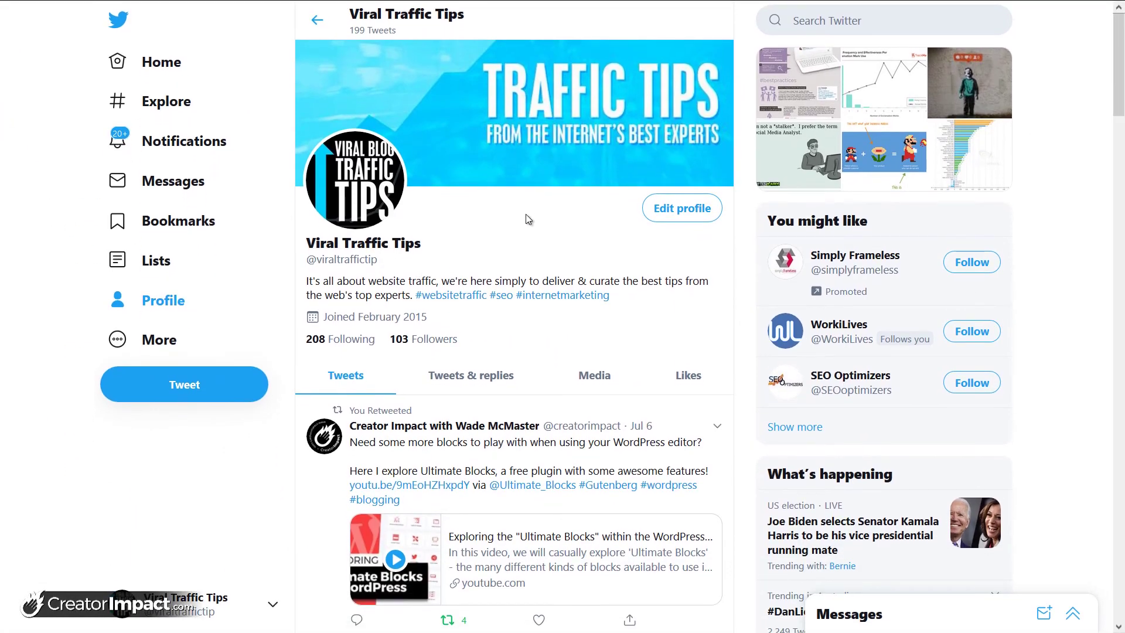
pyautogui.click(679, 202)
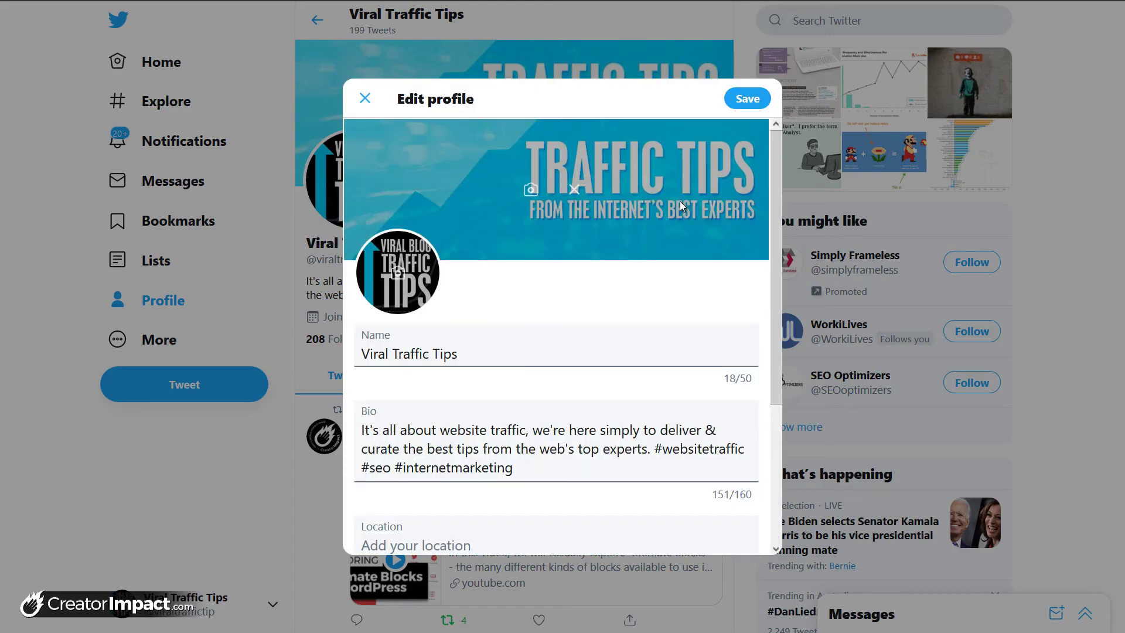
pyautogui.click(535, 184)
pyautogui.doubleClick(674, 117)
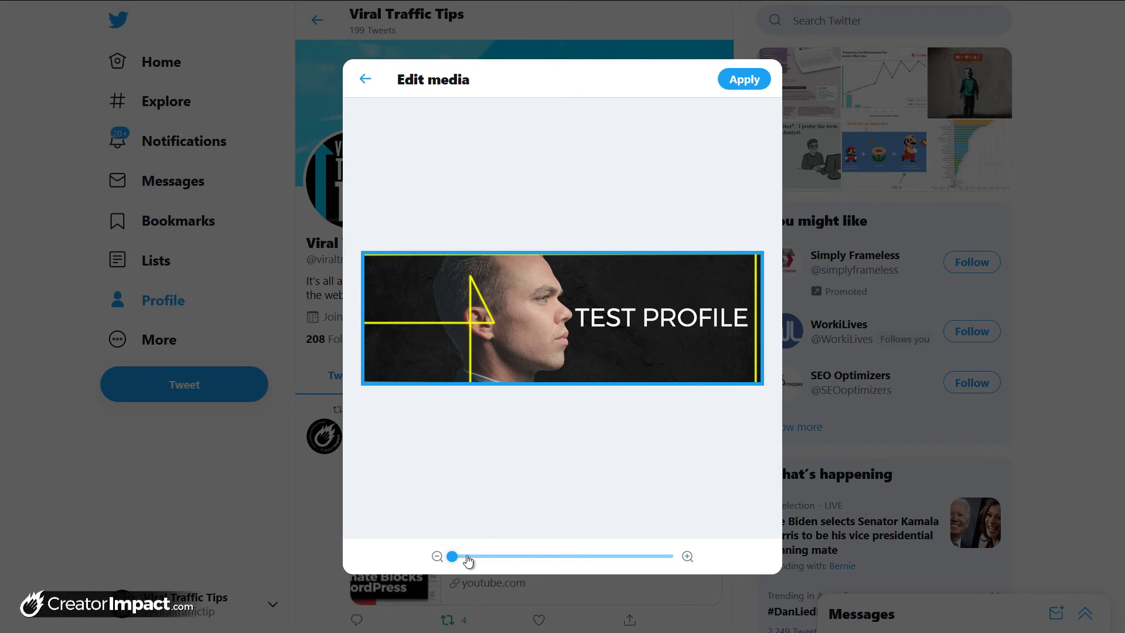
pyautogui.moveTo(455, 557); pyautogui.dragTo(415, 566)
pyautogui.click(740, 83)
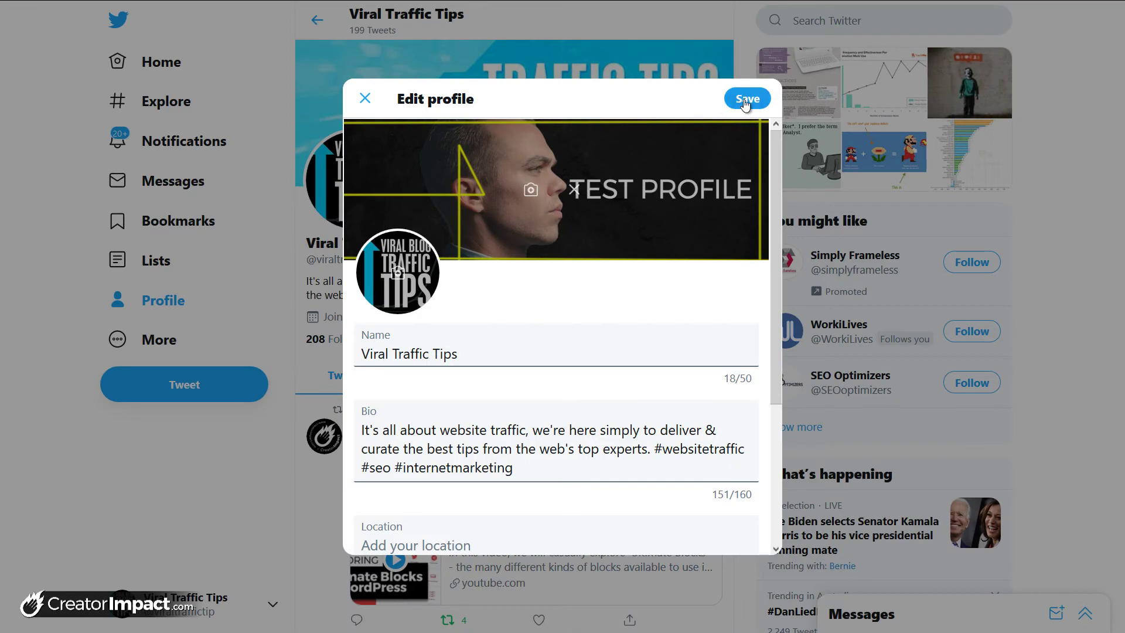
pyautogui.click(745, 100)
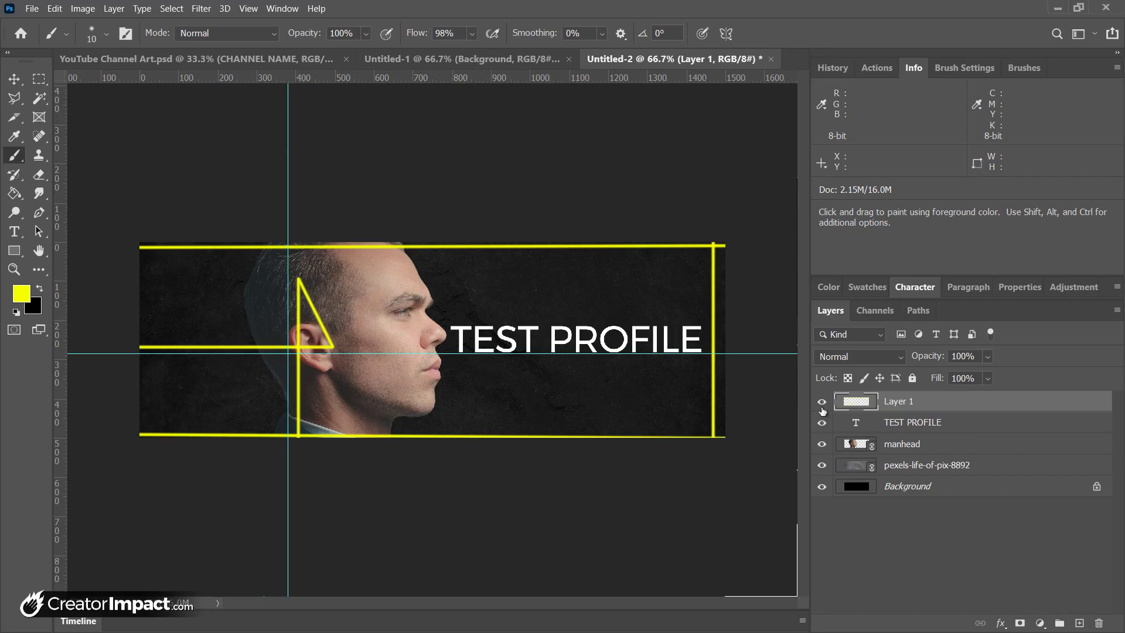
# Step: Hide Layer 1 so the yellow guide lines disappear from the Twitter banner
pyautogui.click(822, 402)
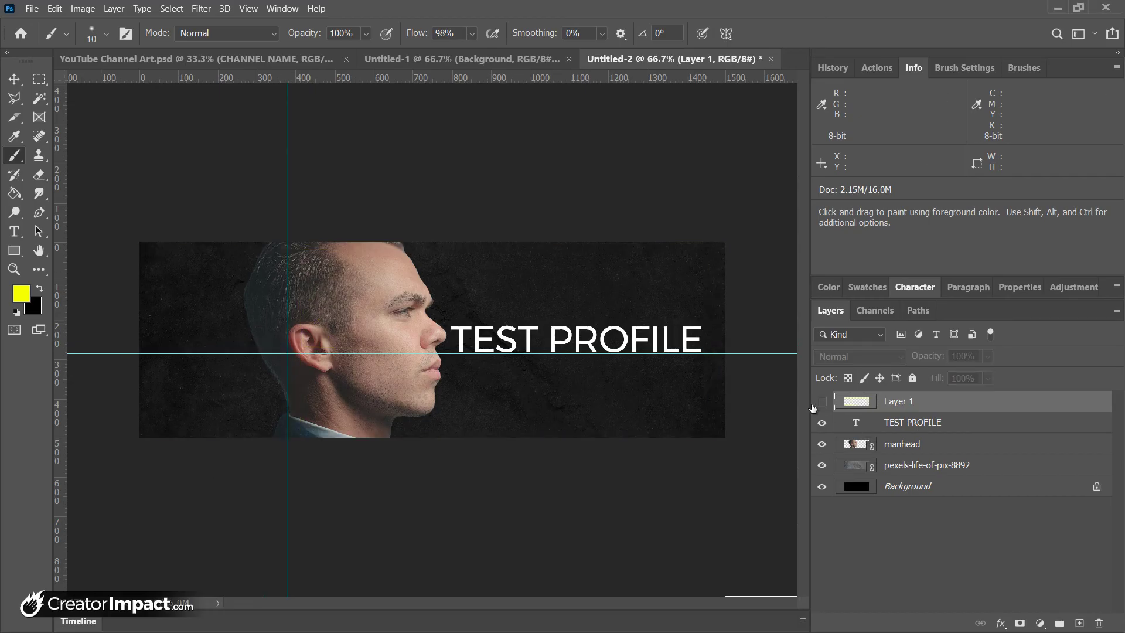